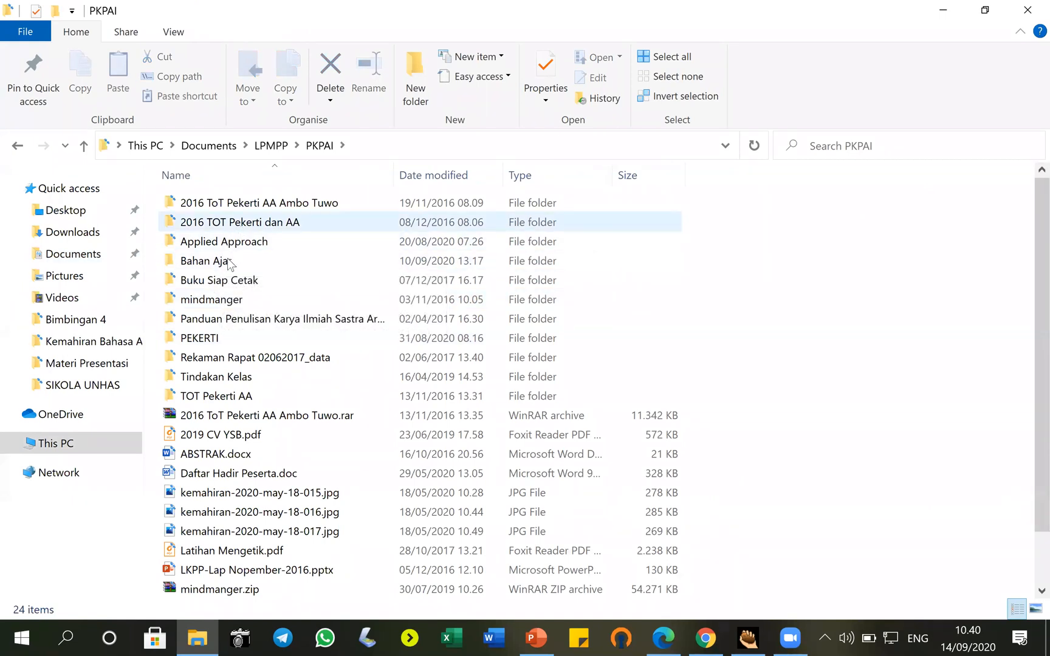
- Open the presentation 2019 - Penulisan Bahan Ajar.pptx from the Bahan Ajar folder and go to slide 18
double_click(228, 262)
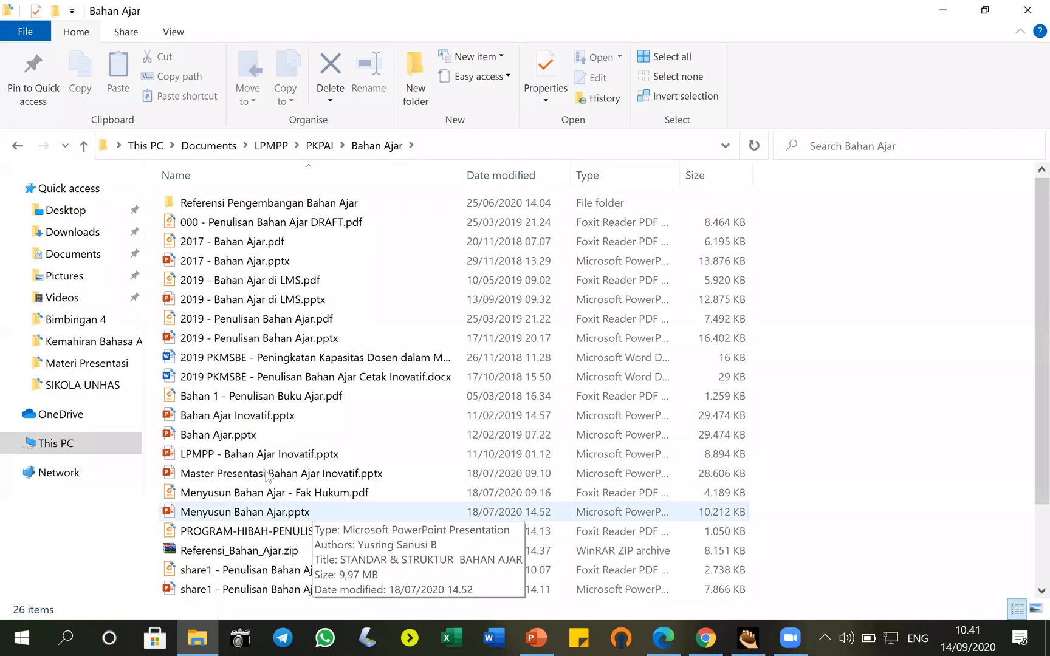
double_click(265, 344)
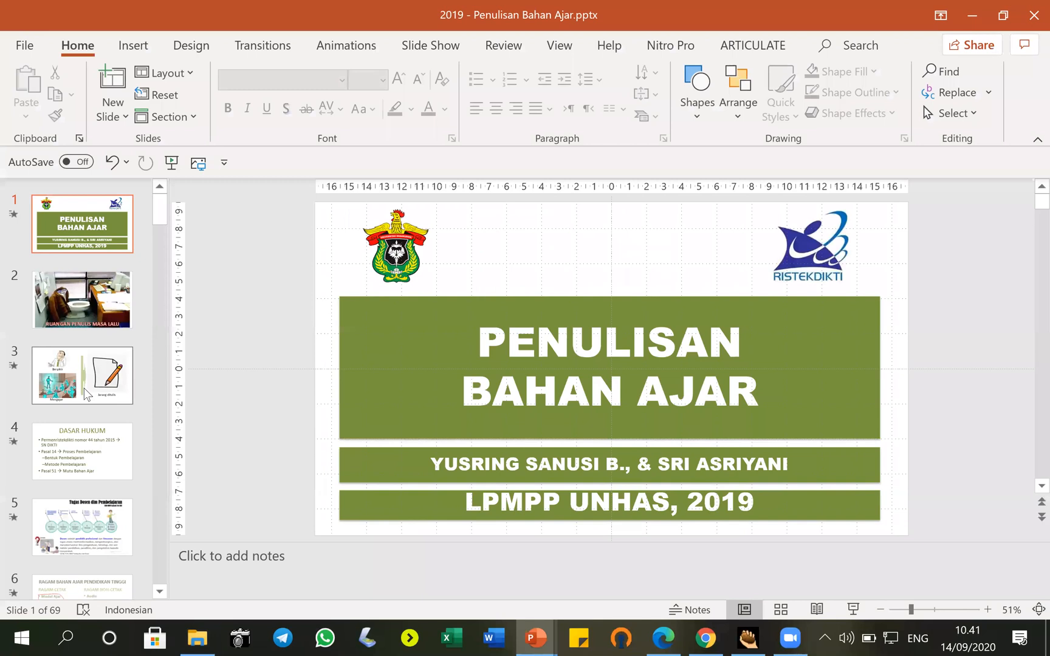
scroll(85, 389, down, 5)
scroll(91, 395, down, 5)
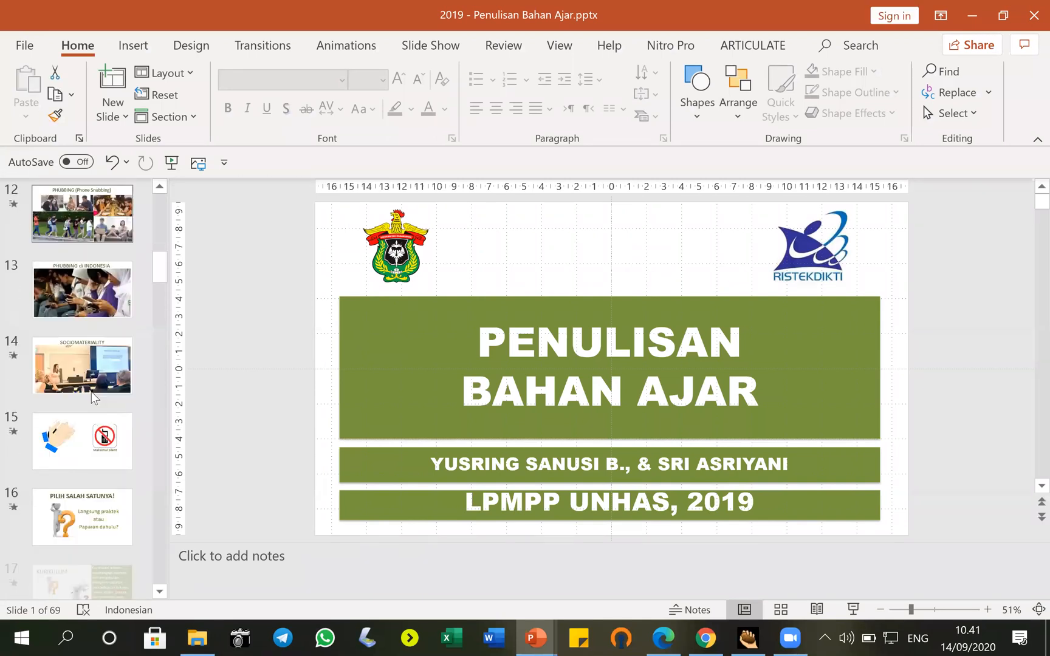
scroll(93, 398, down, 3)
click(111, 436)
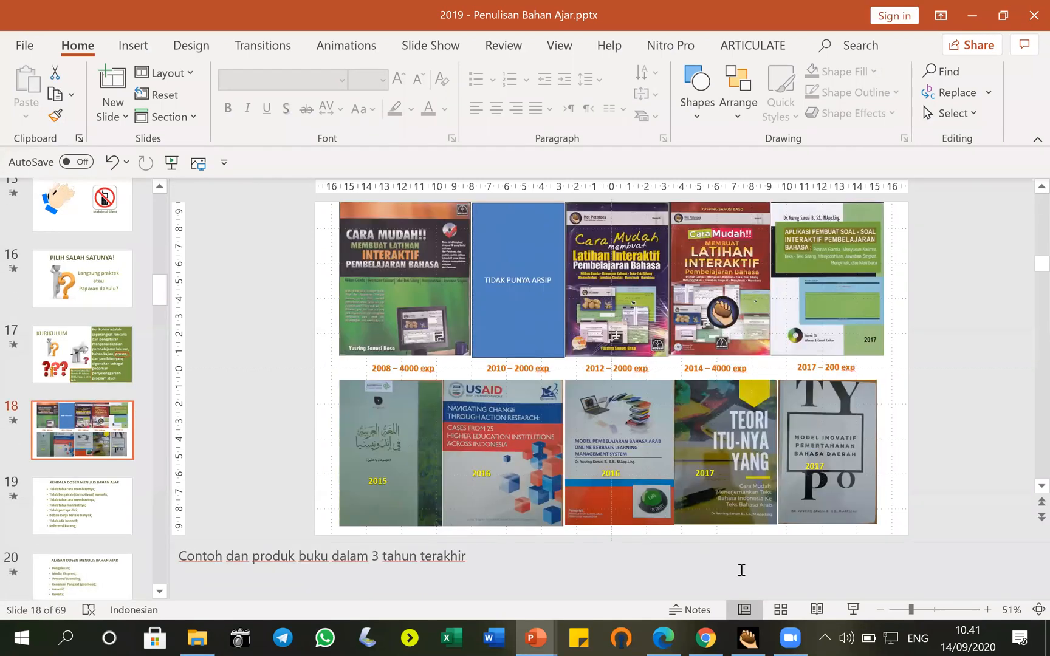
- Present slide 18 as a slide show and reveal the book covers and print runs through 2017 – 200 exp
click(856, 611)
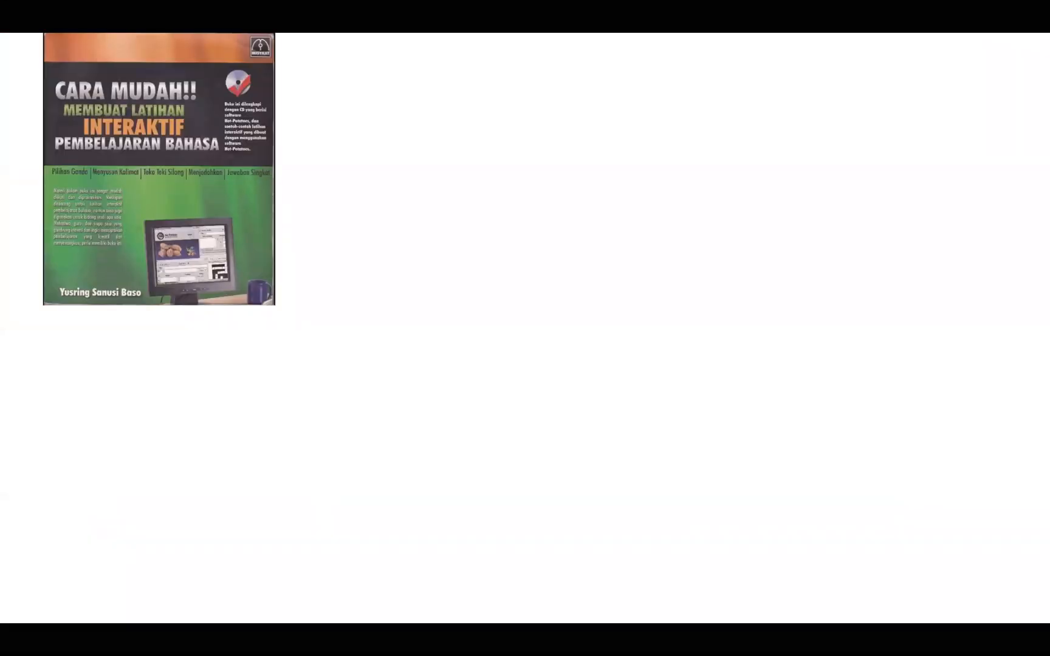
key(Right)
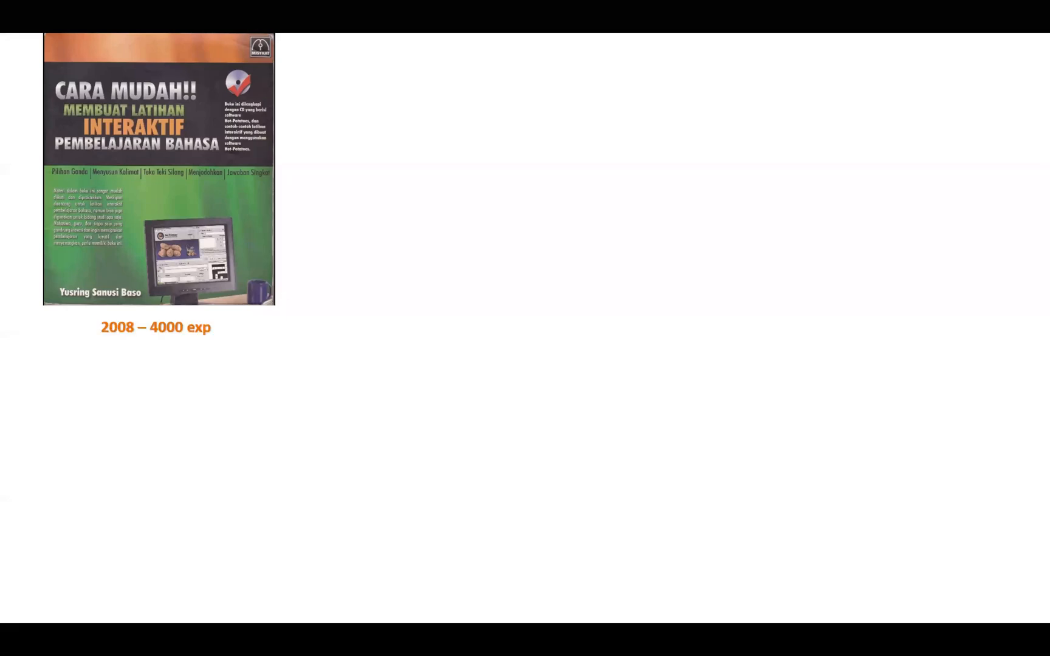
key(Right)
key(Right)
key(Right)
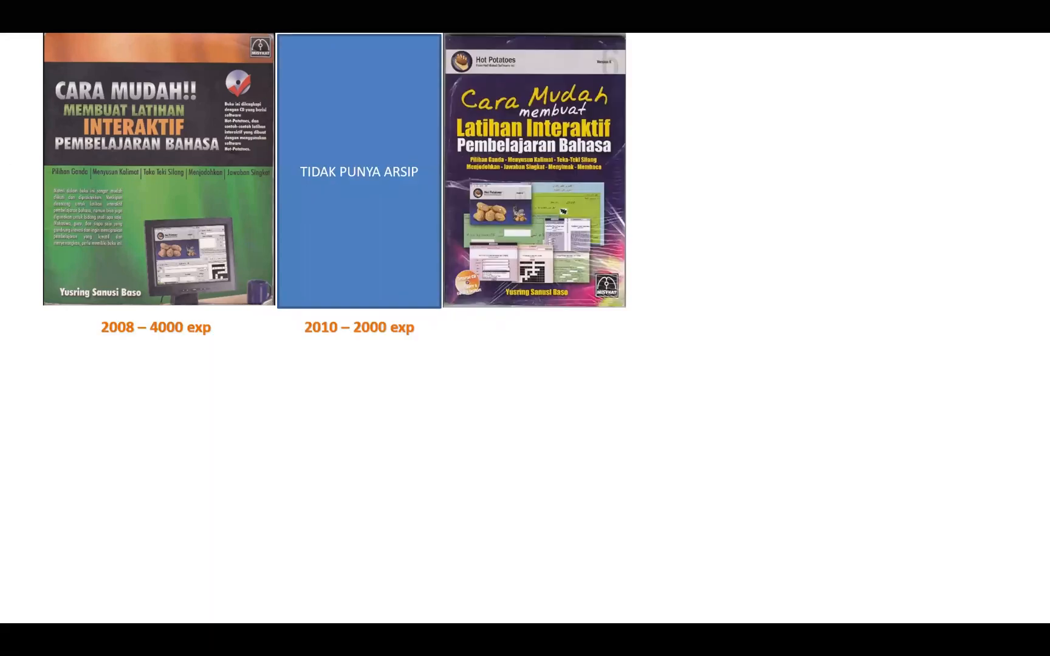
key(Right)
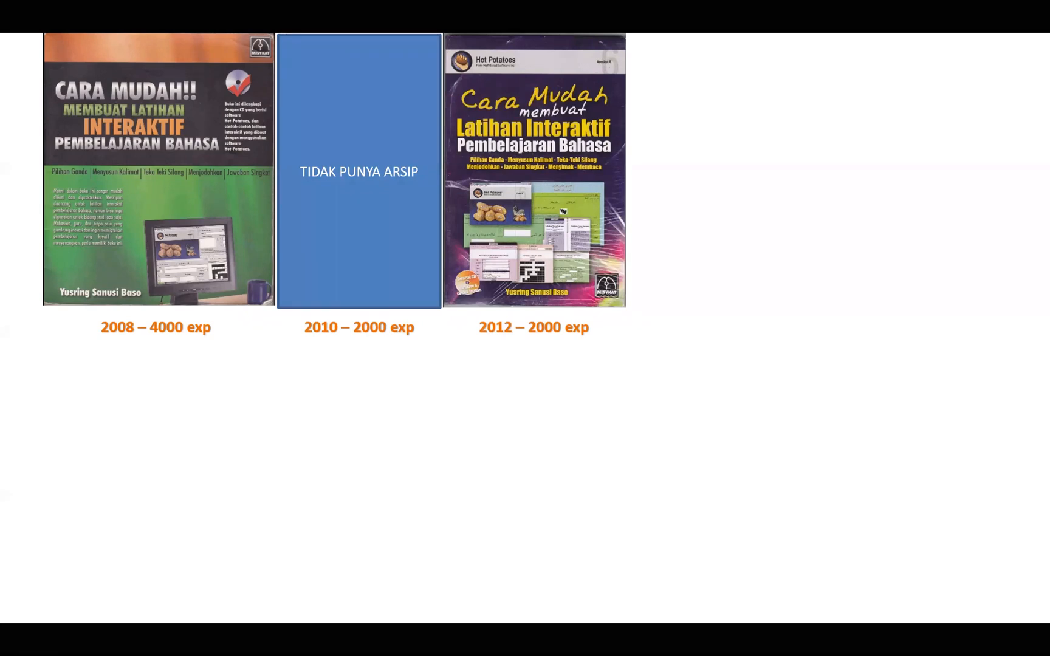
key(Right)
key(Right)
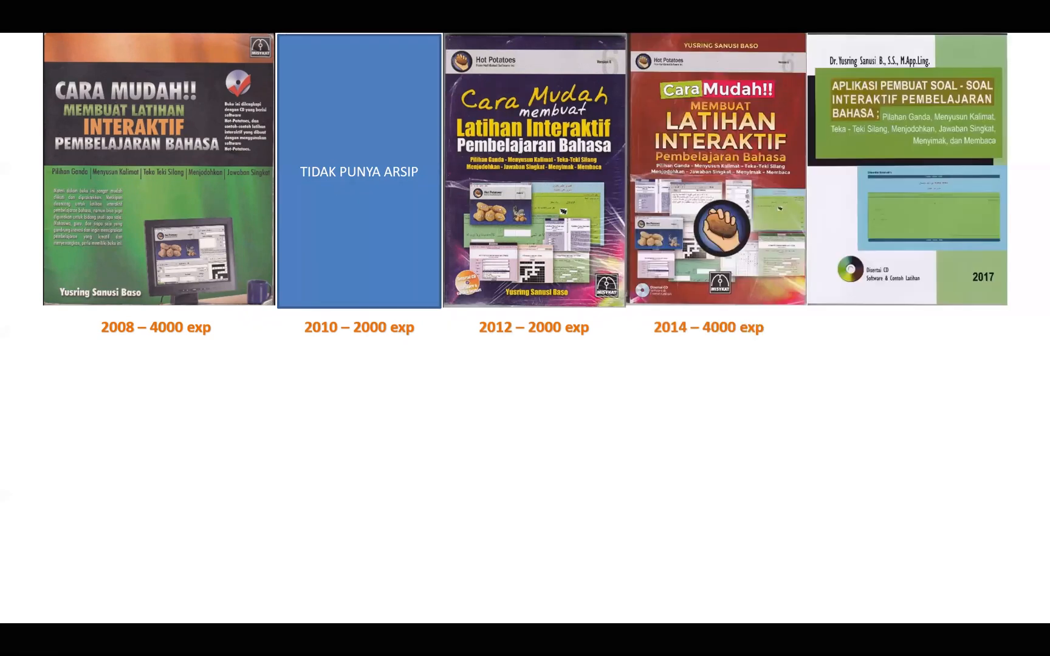
key(Right)
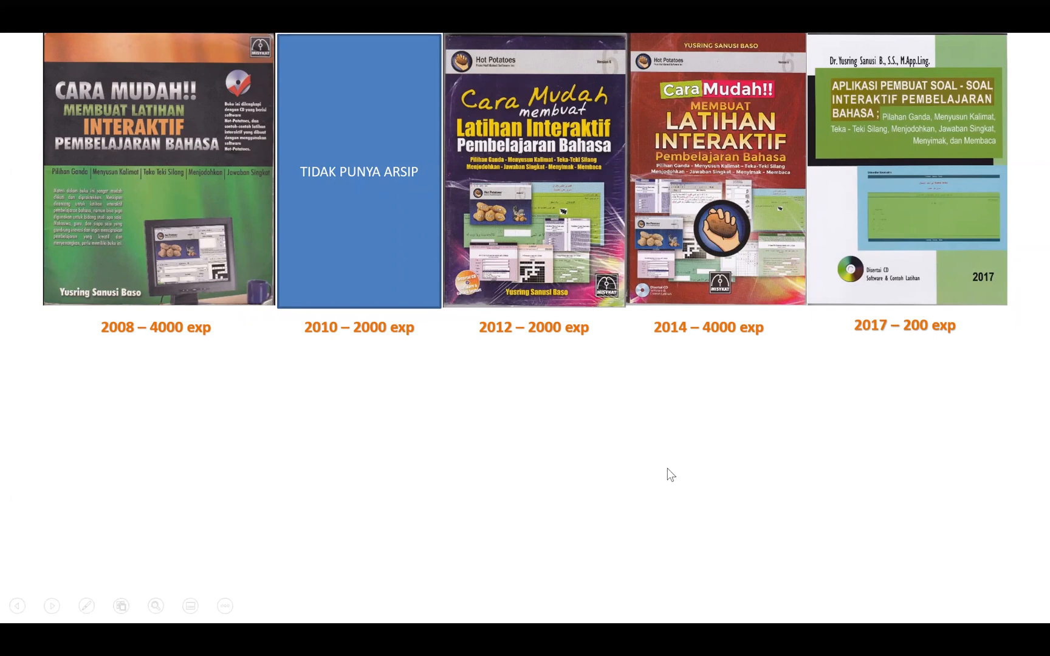
- End the slide show and minimise the presentation window
right_click(717, 454)
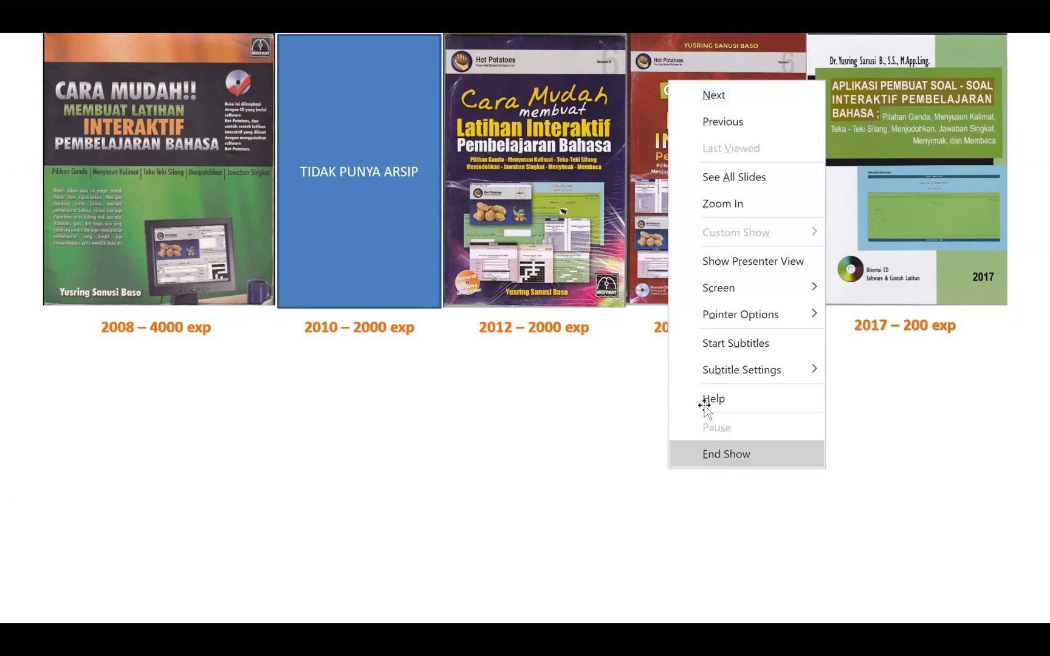
click(717, 451)
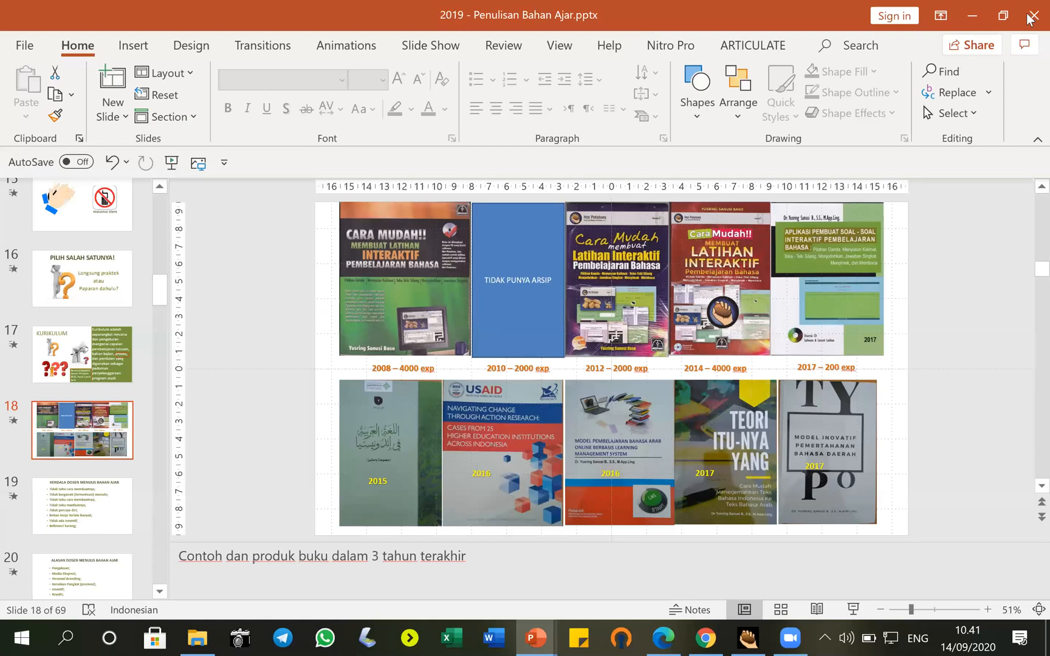
click(974, 15)
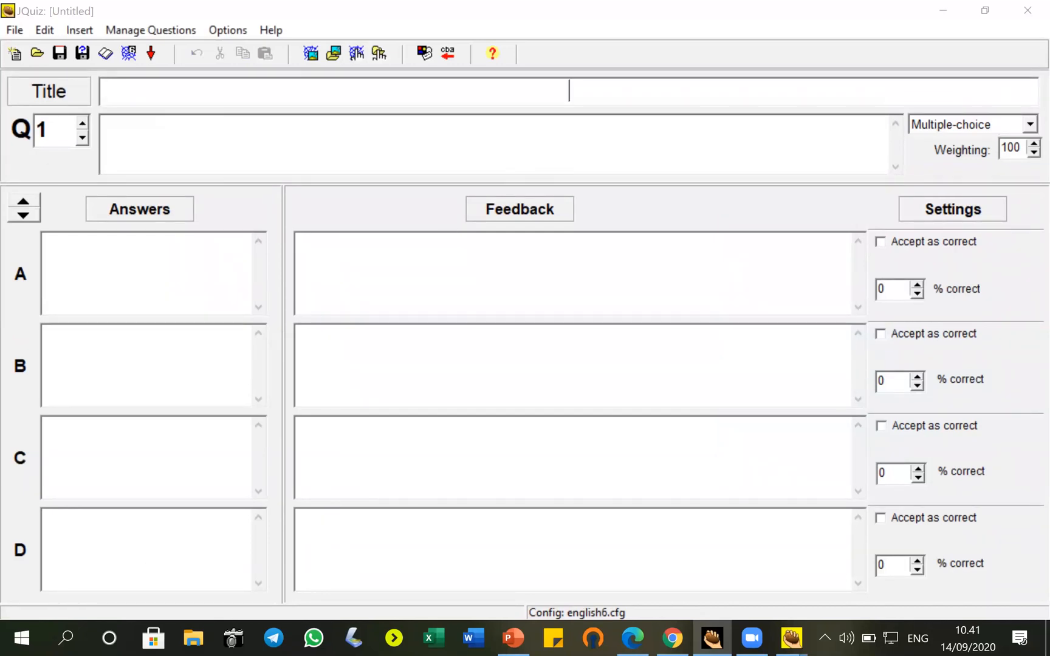
- Switch to File Explorer, open the Magister Kebidanan folder under Documents > MATA KULIAH, and create a new folder in it
click(193, 638)
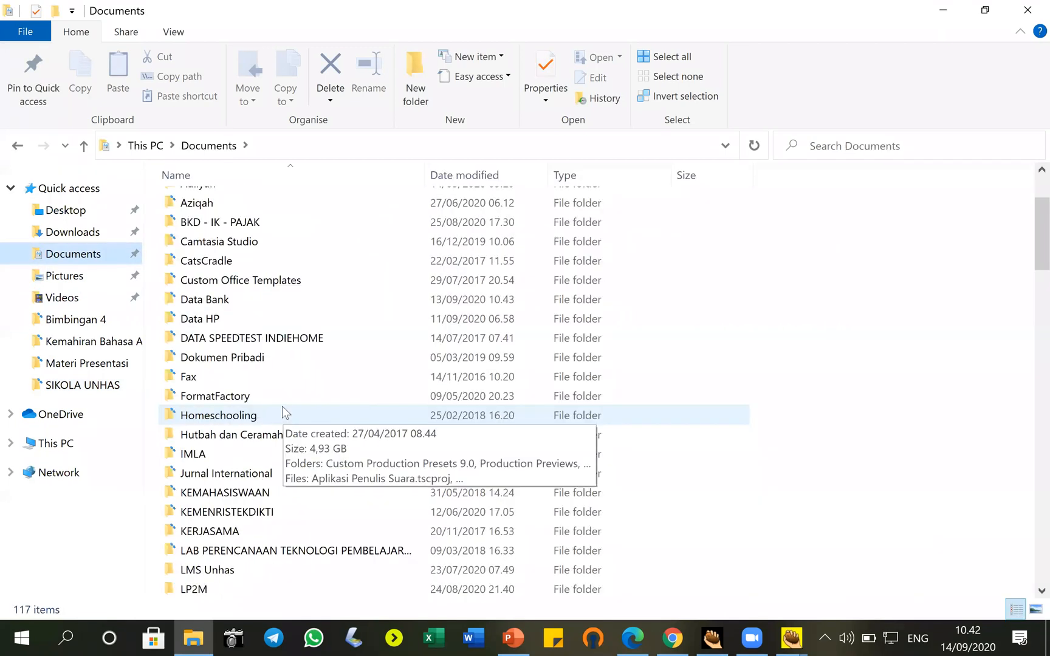
scroll(282, 412, down, 1)
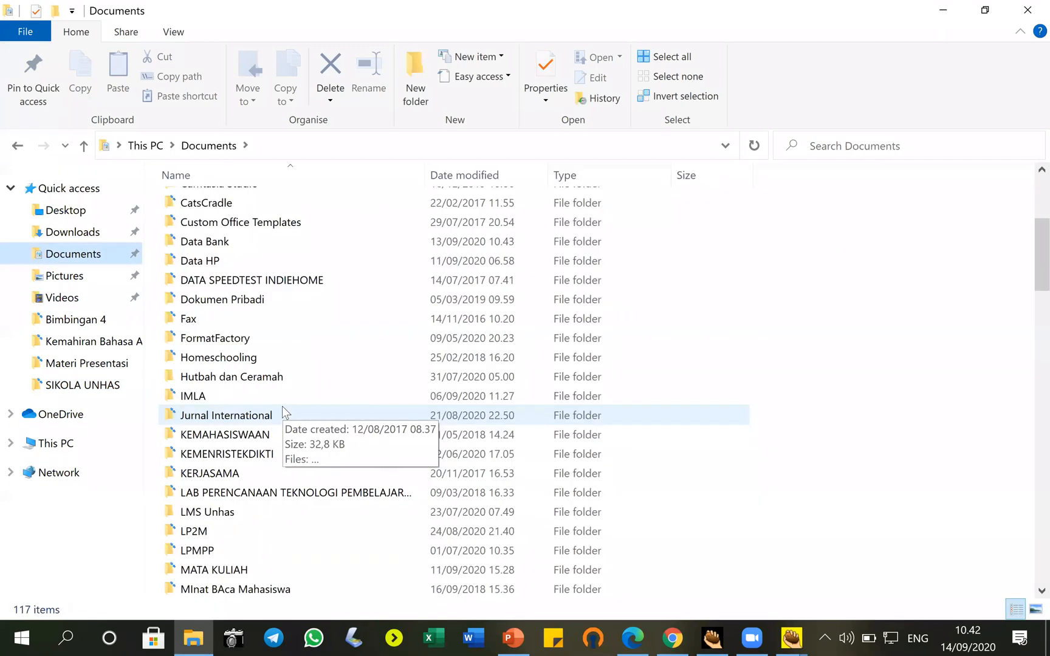
double_click(238, 568)
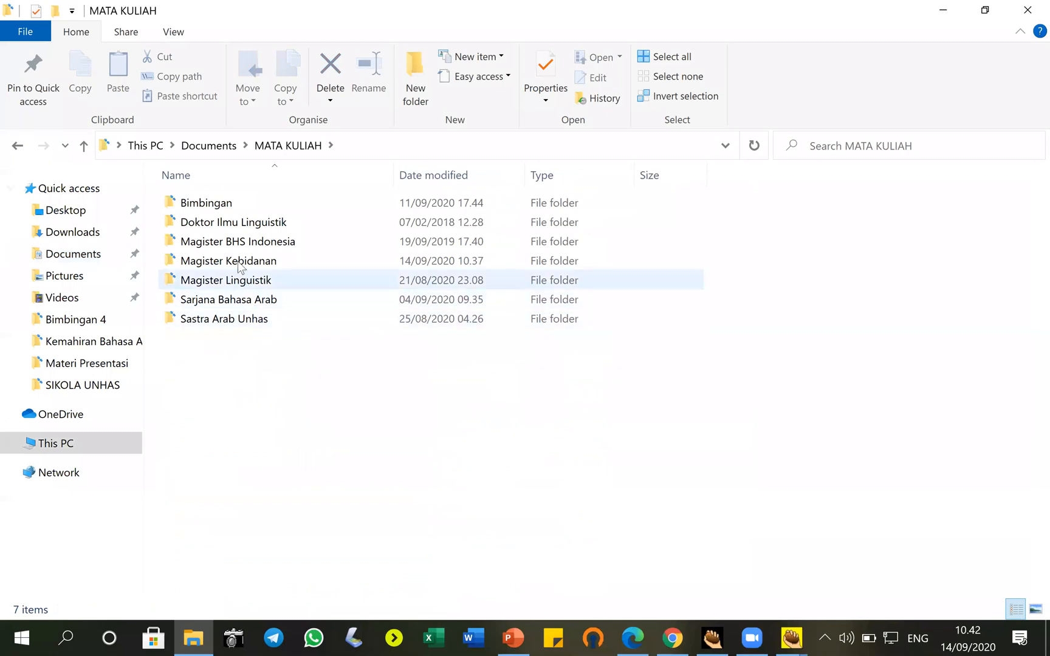
click(241, 265)
double_click(241, 265)
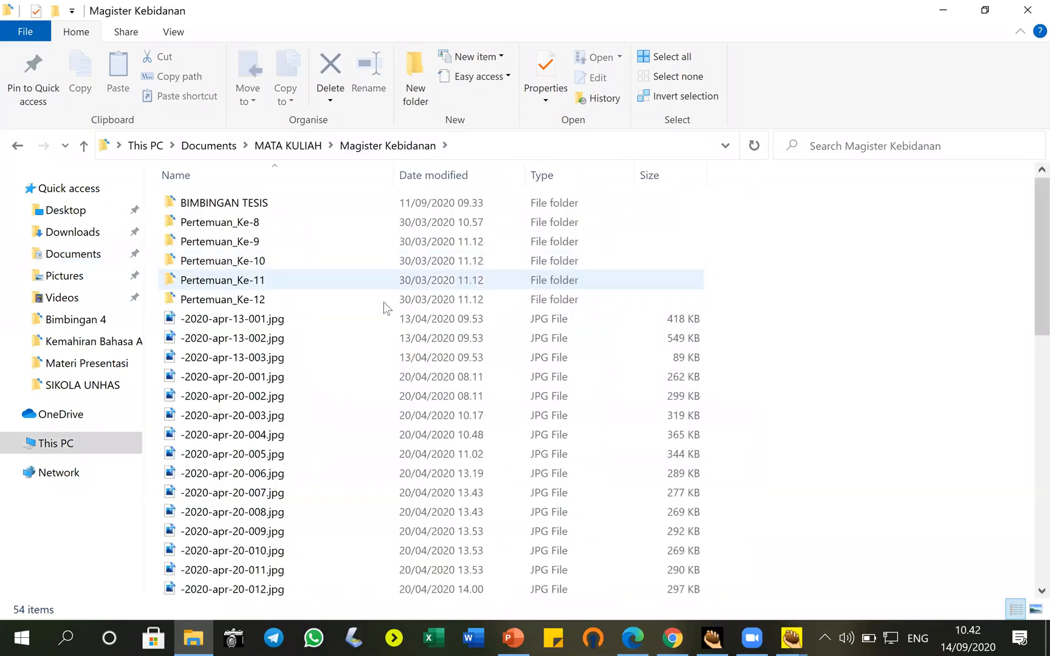
click(421, 72)
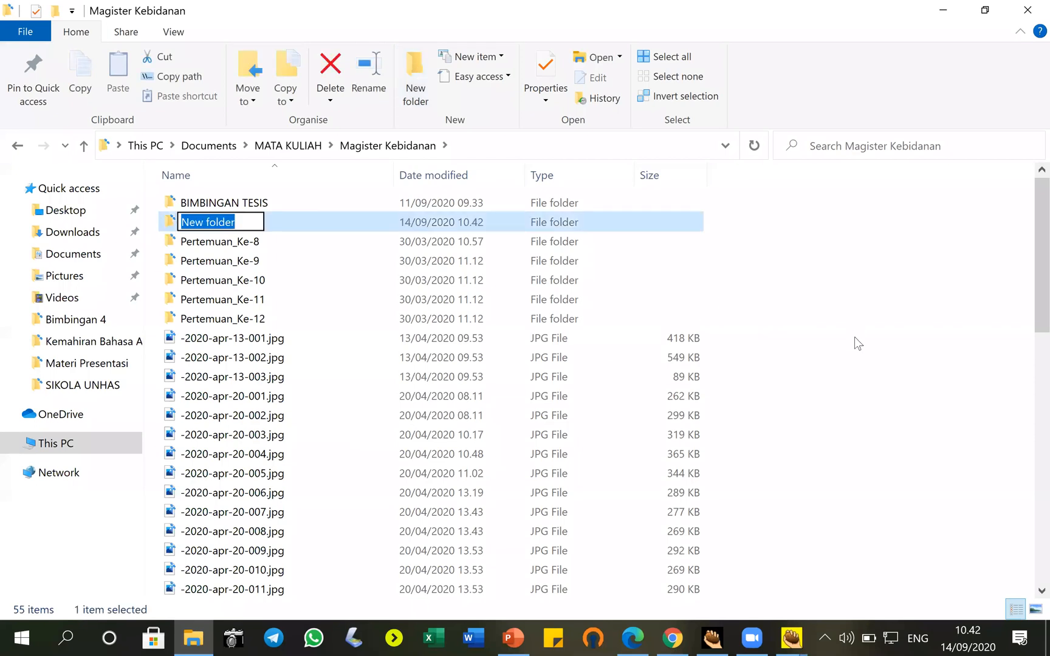
text(IN)
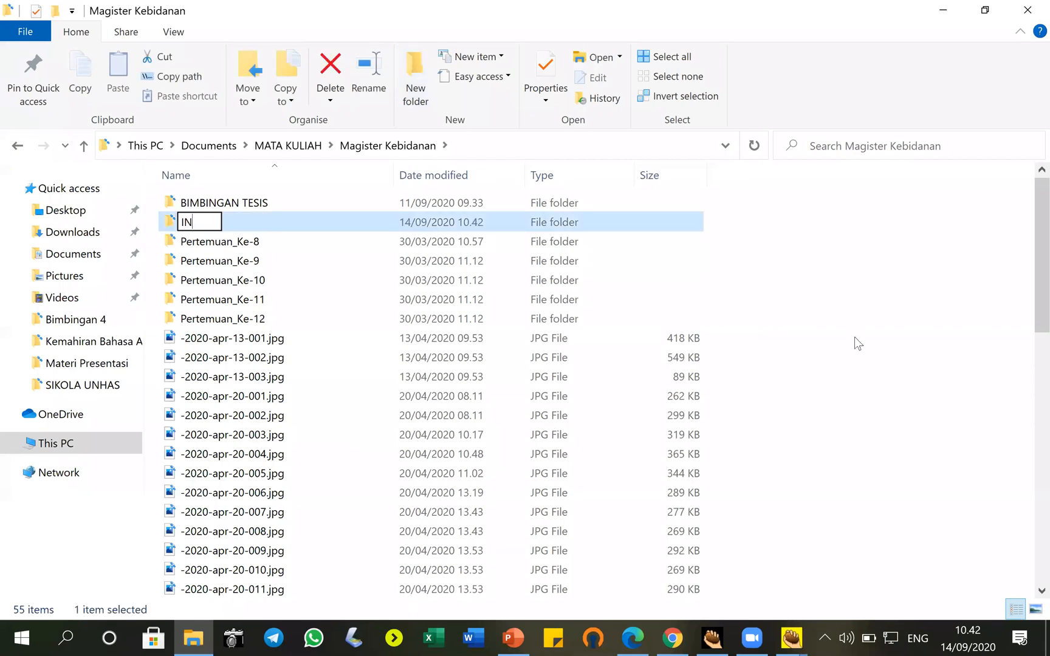
text(TERNET)
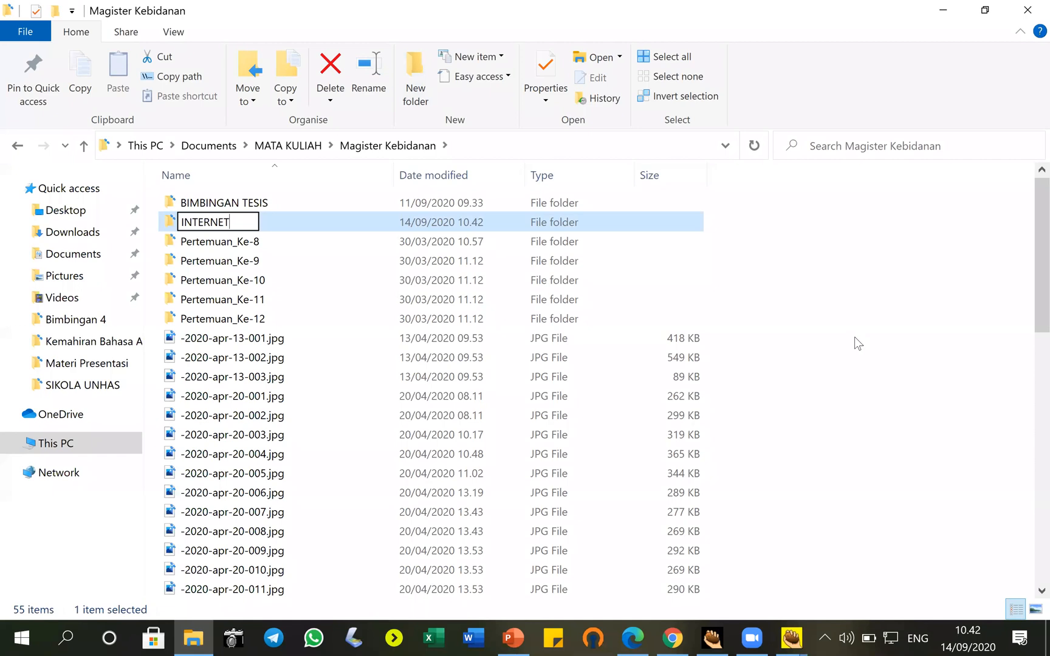
key(BackSpace)
key(BackSpace)
key(BackSpace)
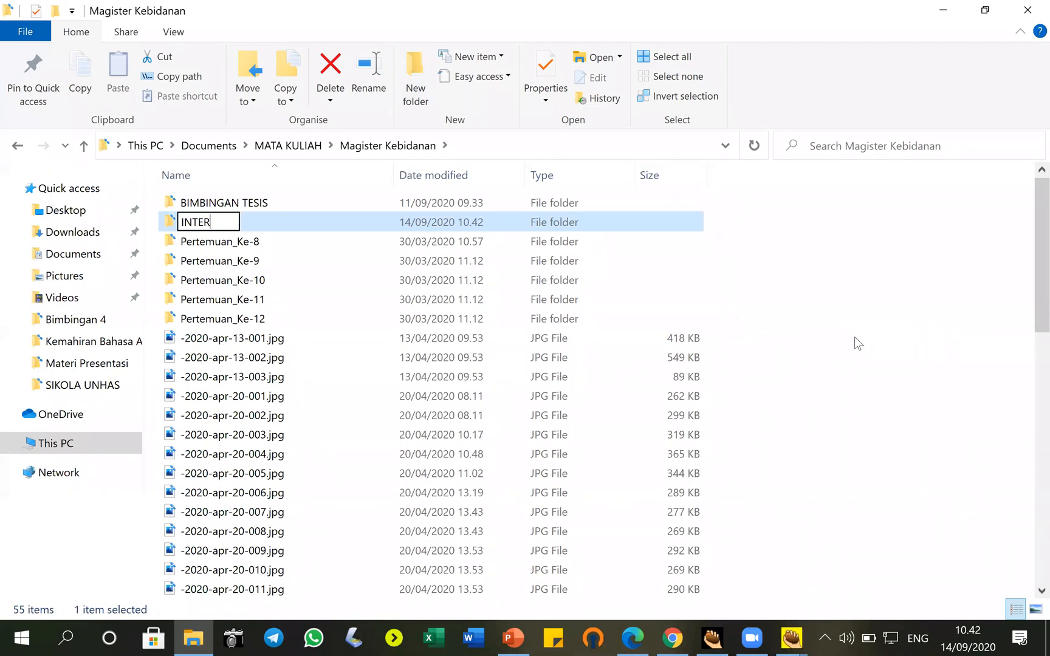
key(BackSpace)
key(BackSpace)
key(BackSpace)
key(BackSpace)
key(BackSpace)
- Name the new folder TEKNOLOGI TERKINI and open it
text(TEKNOLOGI TERKINI)
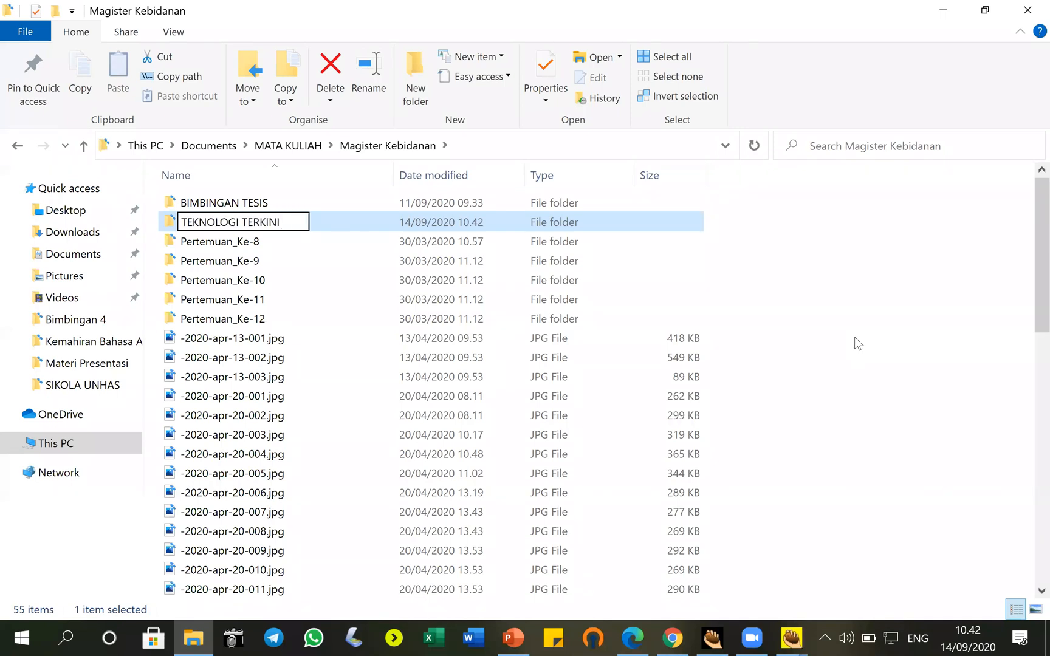
key(Return)
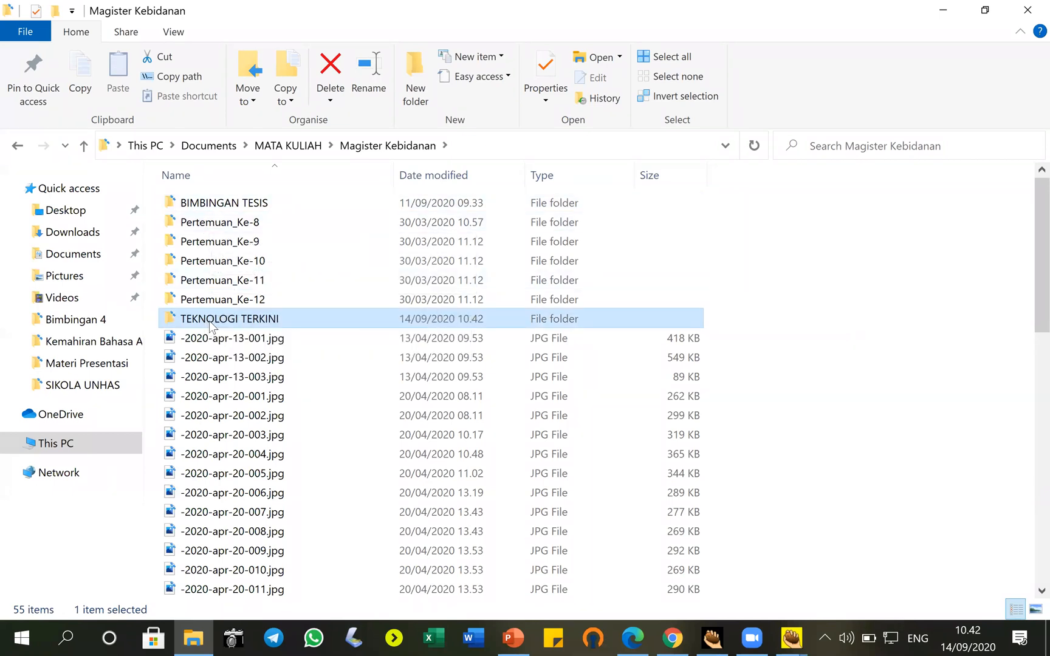
double_click(209, 324)
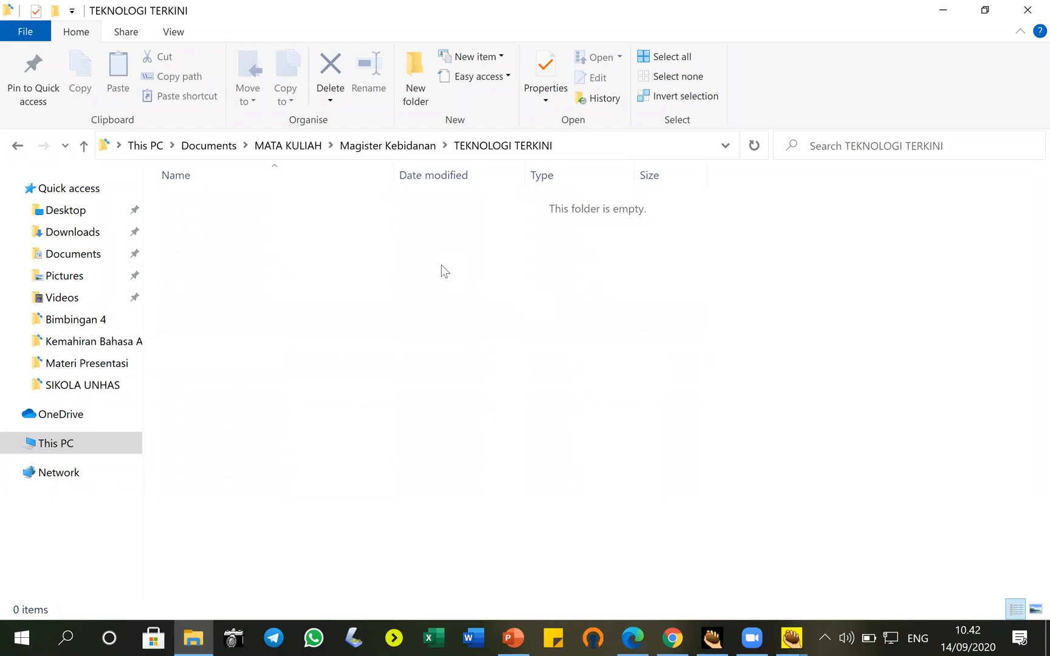
- Switch to Chrome, open Google in a new tab and run an image search for "internet"
click(679, 635)
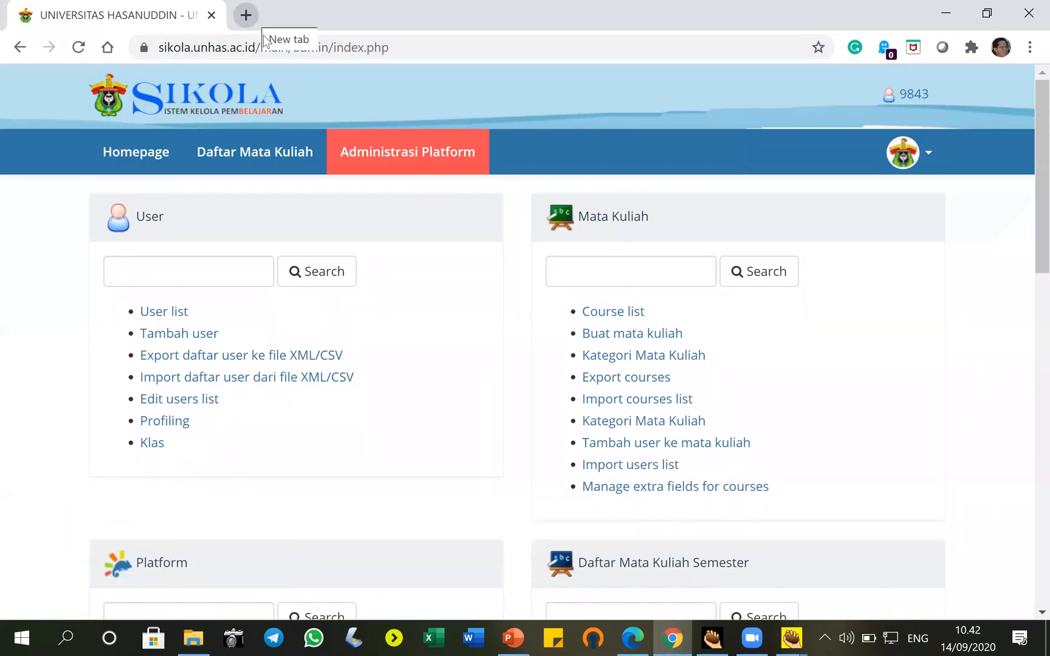
click(248, 17)
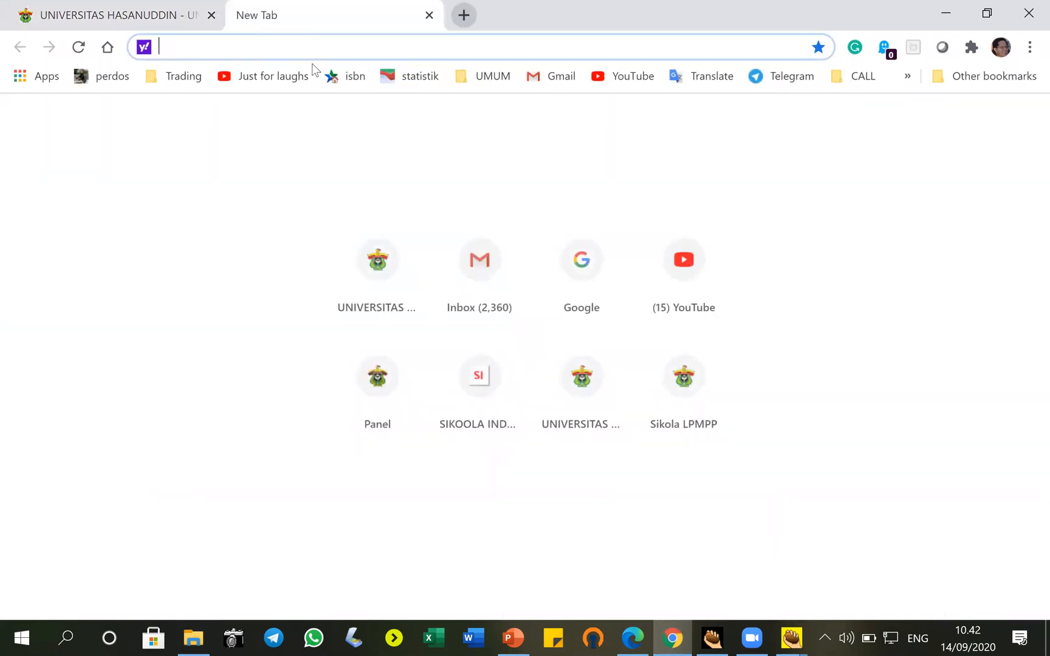
click(590, 266)
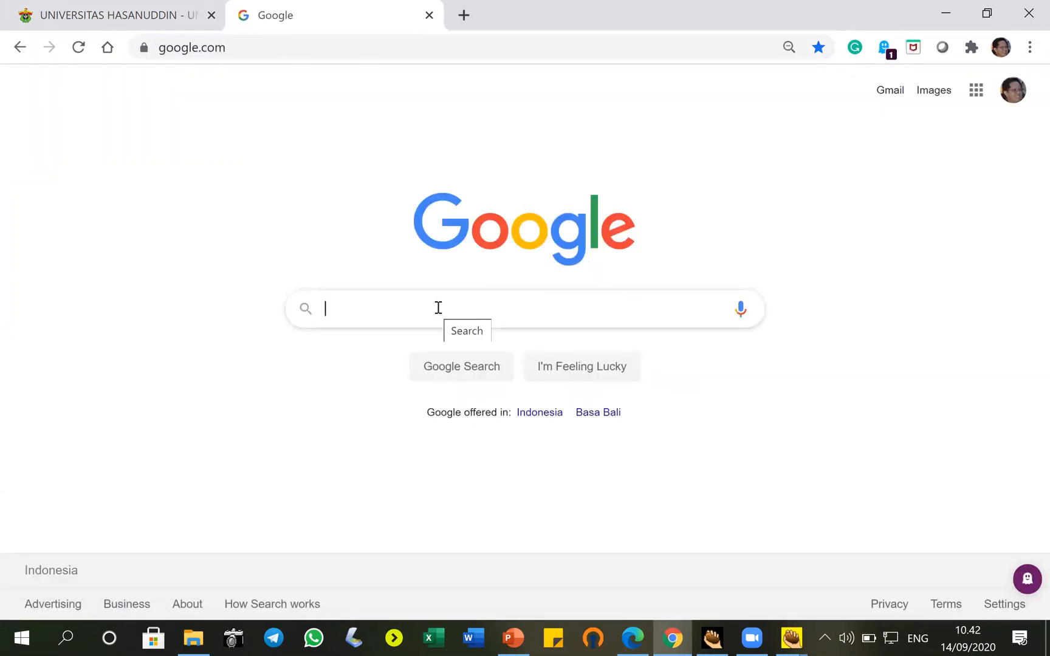
text(internet)
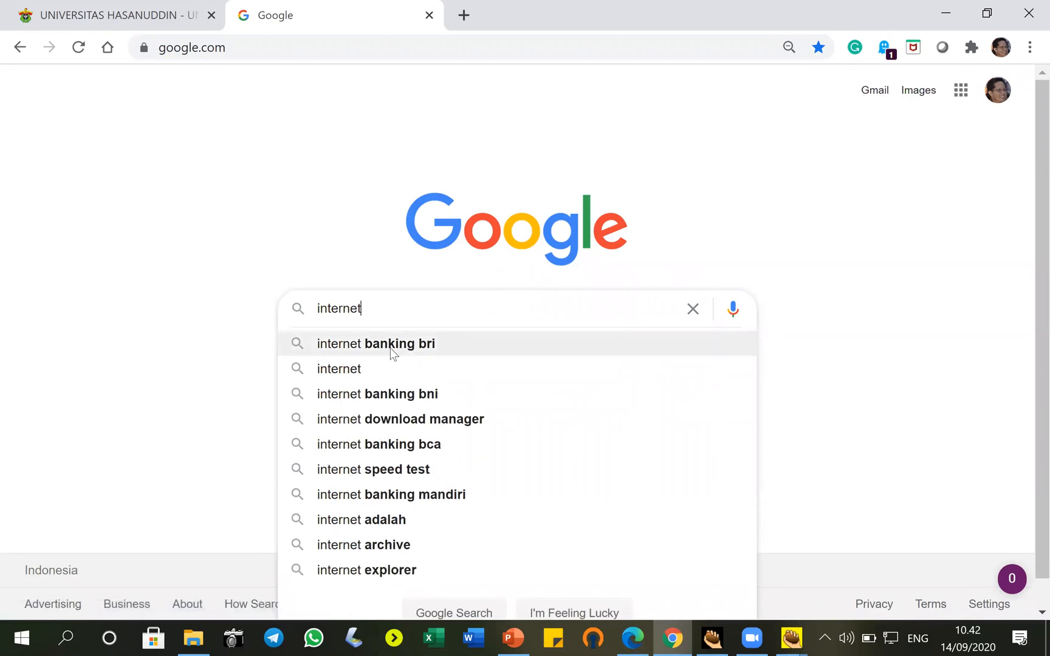
click(359, 371)
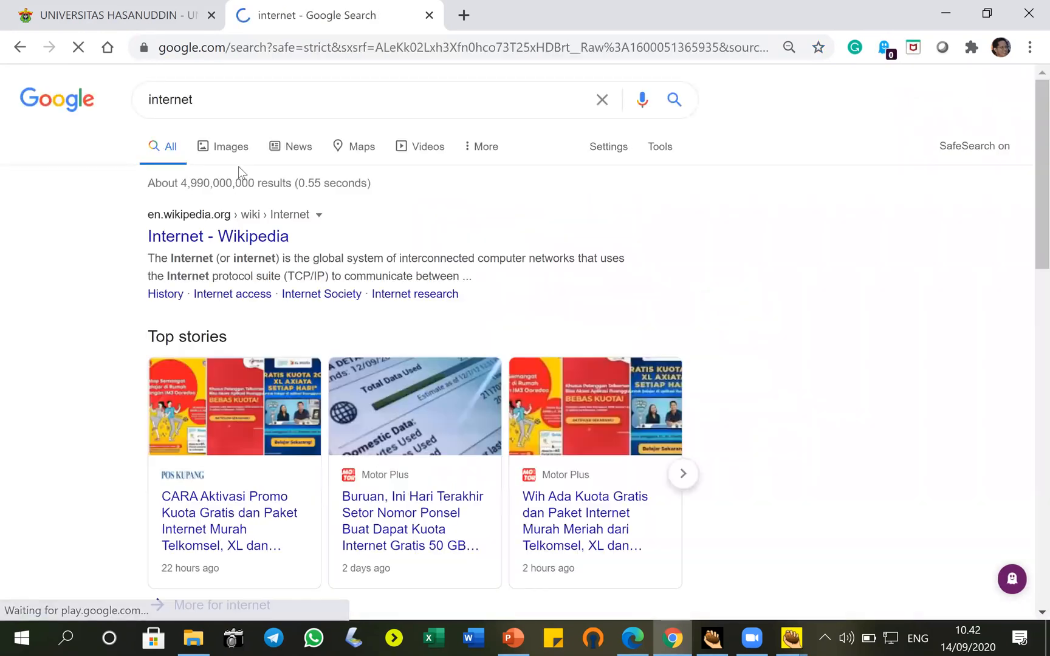
click(231, 149)
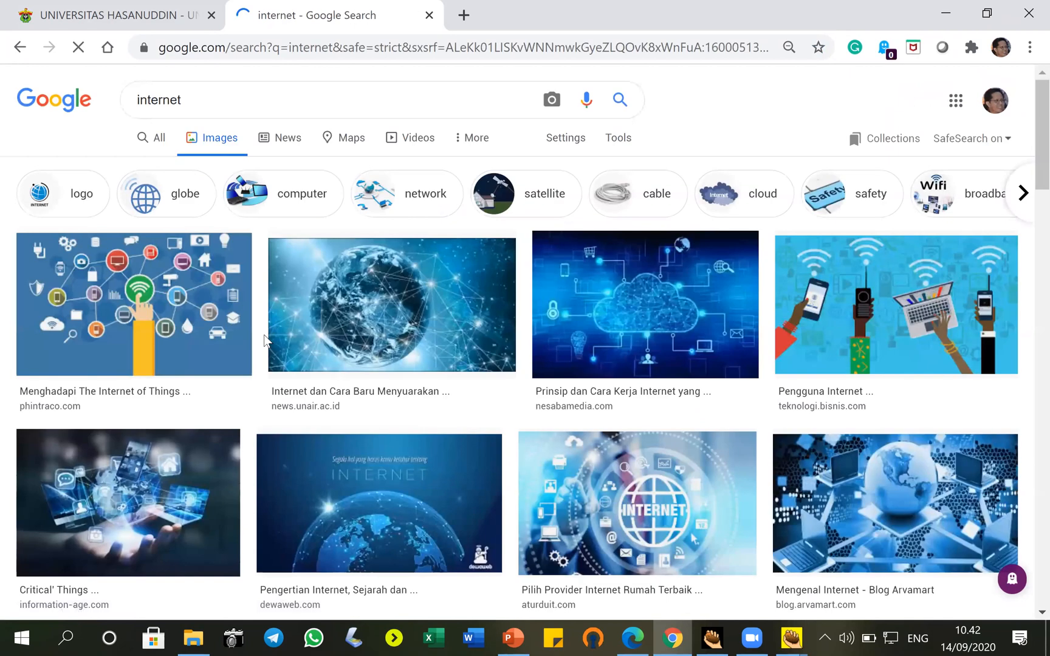
- Start saving the "Pengguna Internet" image from teknologi.bisnis.com and browse to Documents > MATA KULIAH > Magister Kebidanan > TEKNOLOGI TERKINI as its destination
right_click(854, 281)
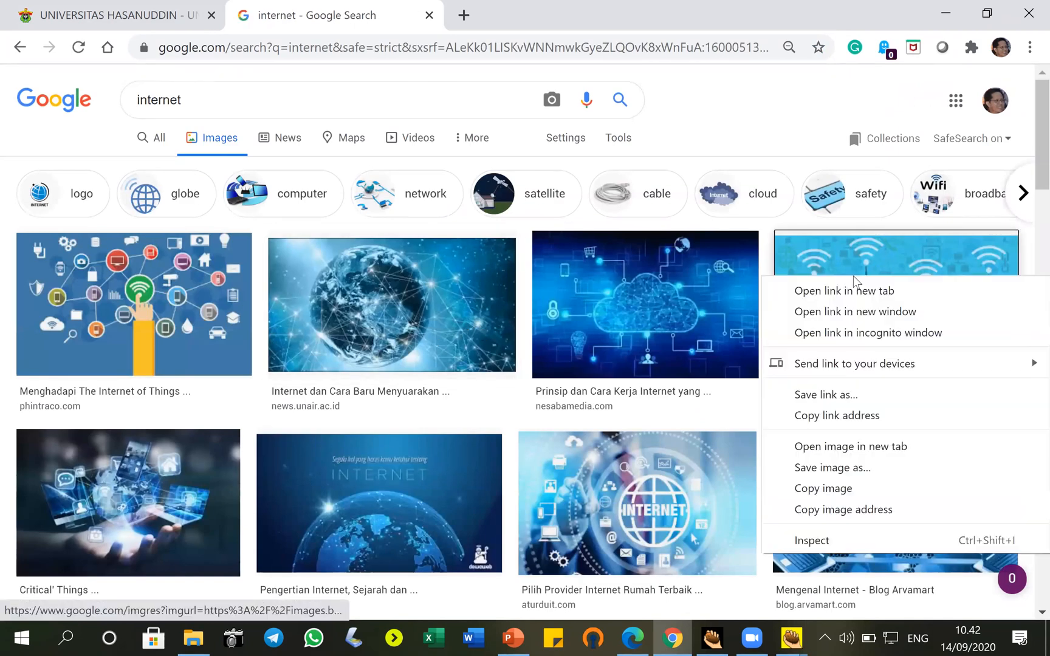
click(846, 467)
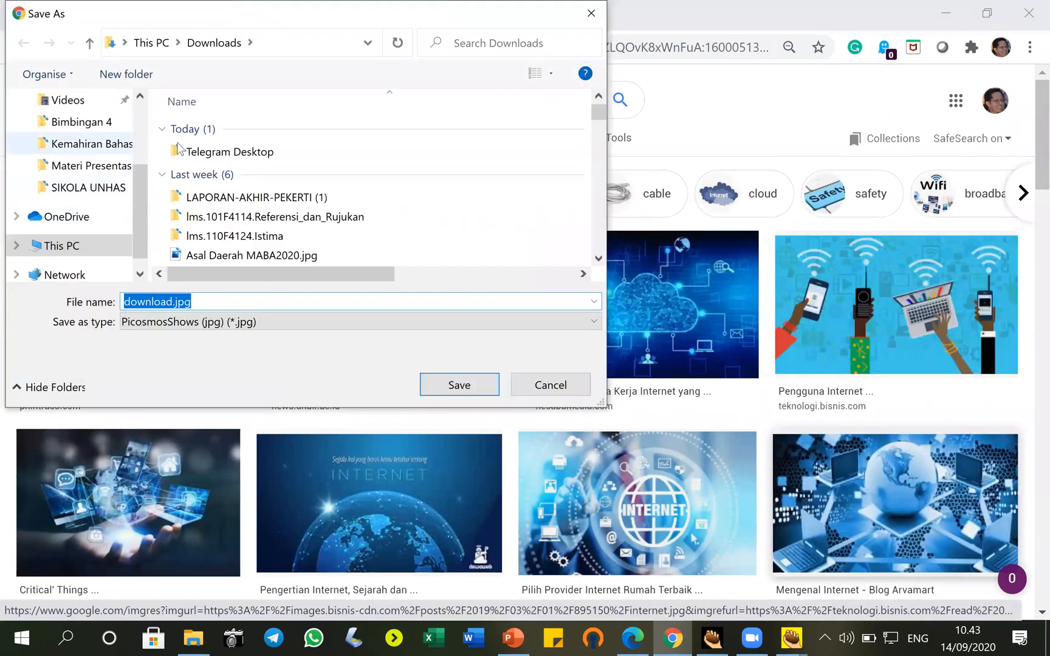
scroll(88, 124, up, 2)
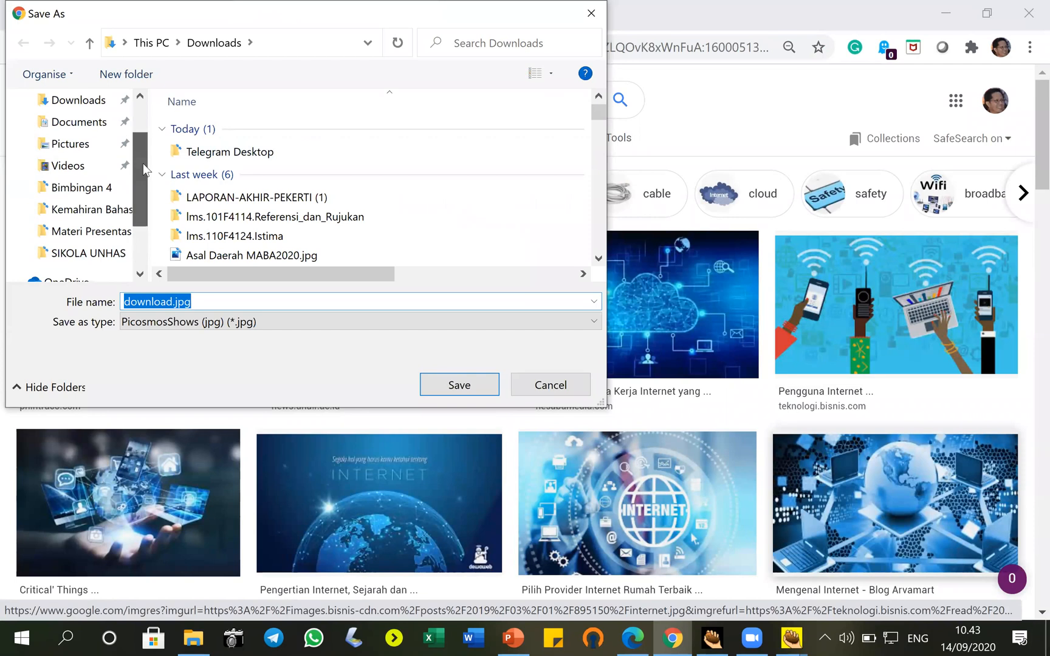
click(88, 125)
scroll(287, 206, down, 10)
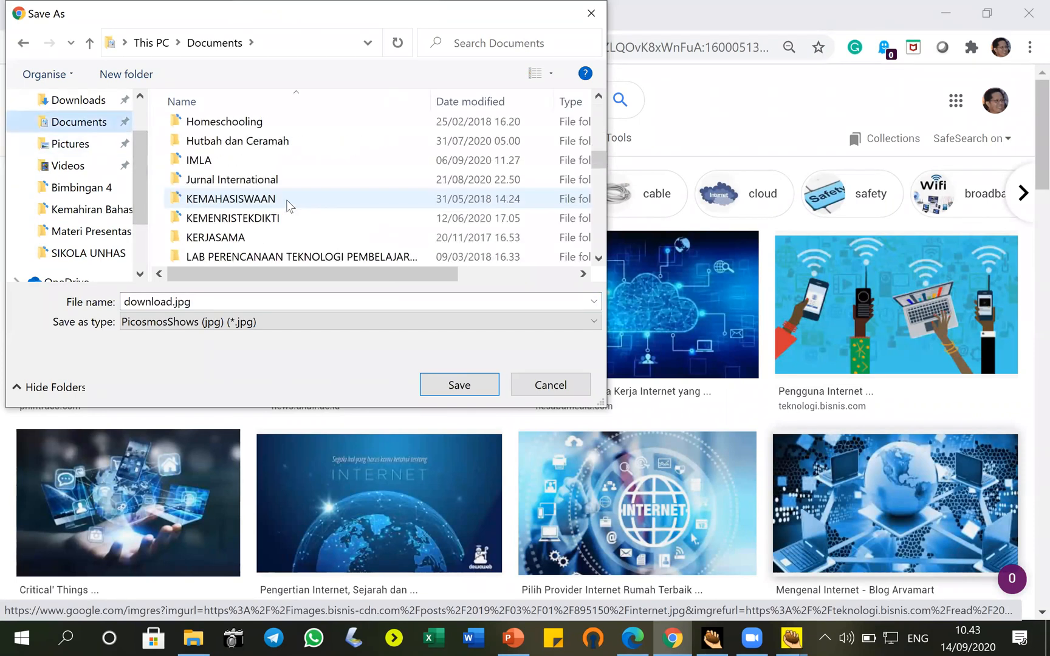
scroll(288, 204, down, 6)
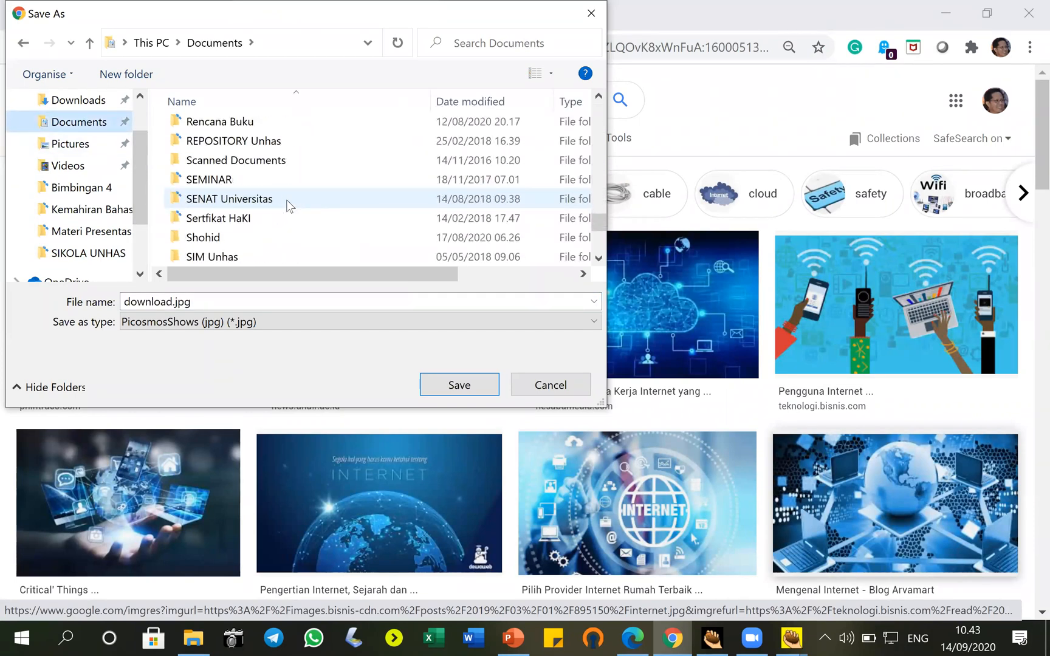
scroll(286, 199, up, 4)
click(210, 144)
double_click(231, 148)
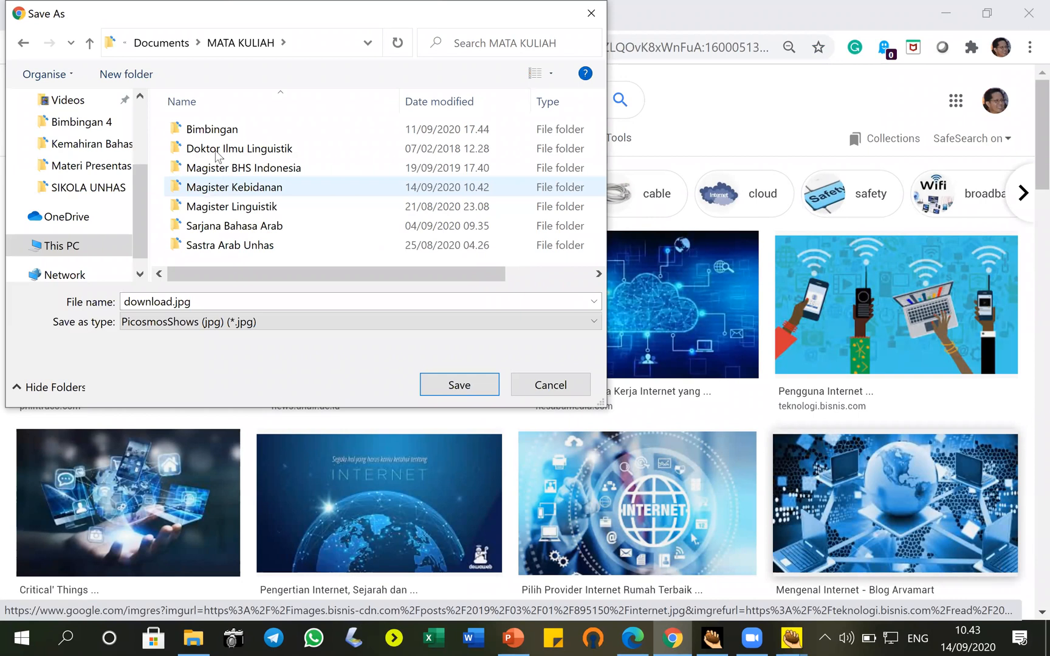
double_click(226, 187)
scroll(307, 185, down, 5)
scroll(310, 188, up, 2)
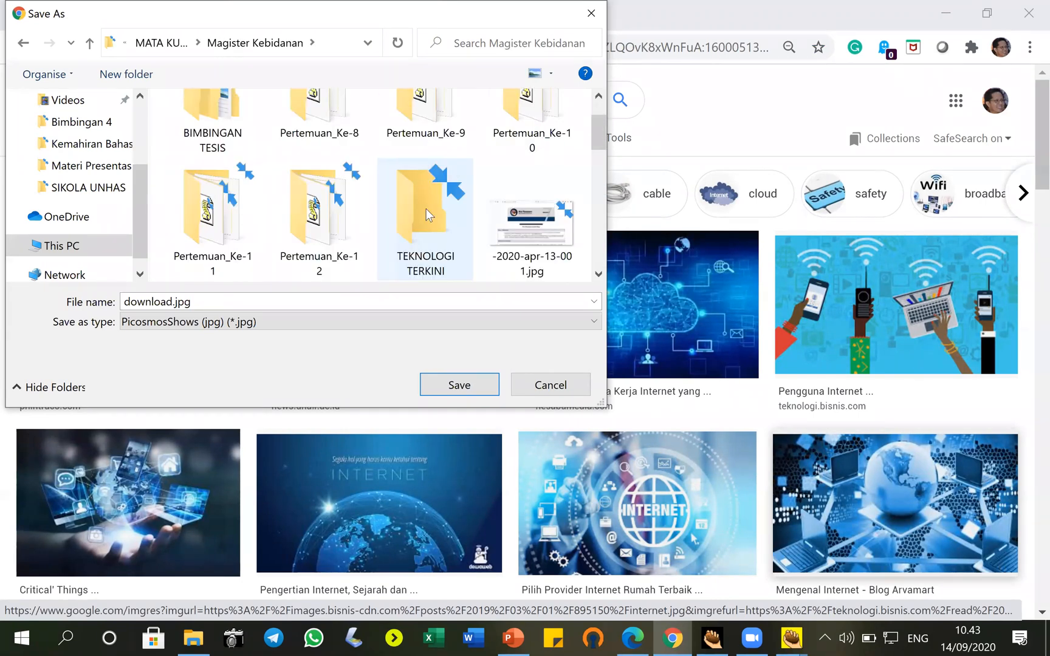
double_click(426, 209)
- Name the image file internet.jpg and save it in the TEKNOLOGI TERKINI folder
double_click(223, 302)
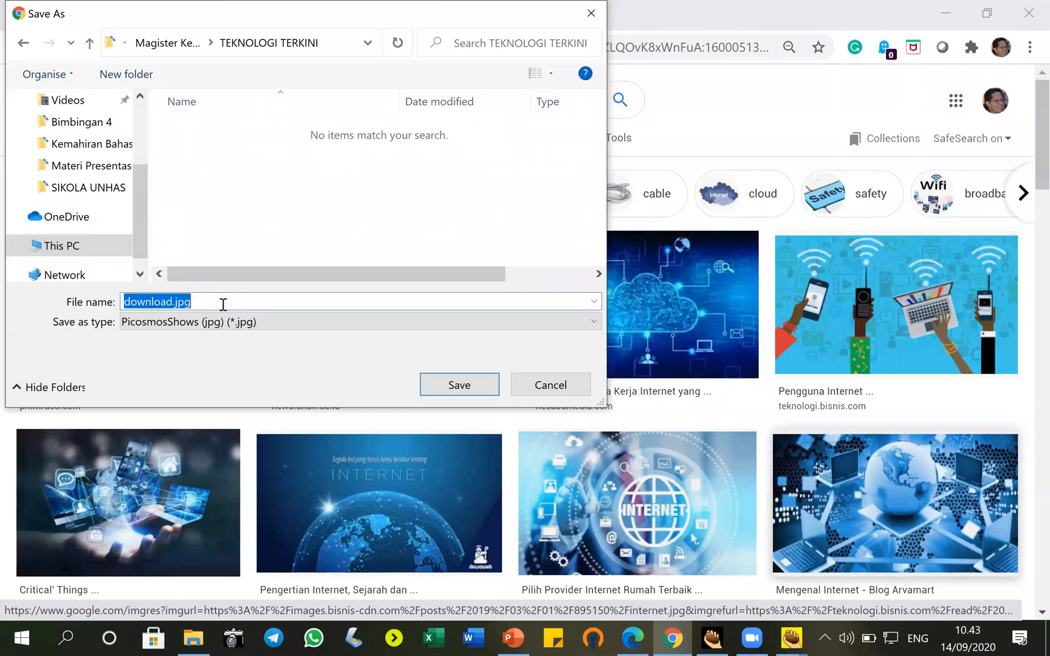
double_click(150, 302)
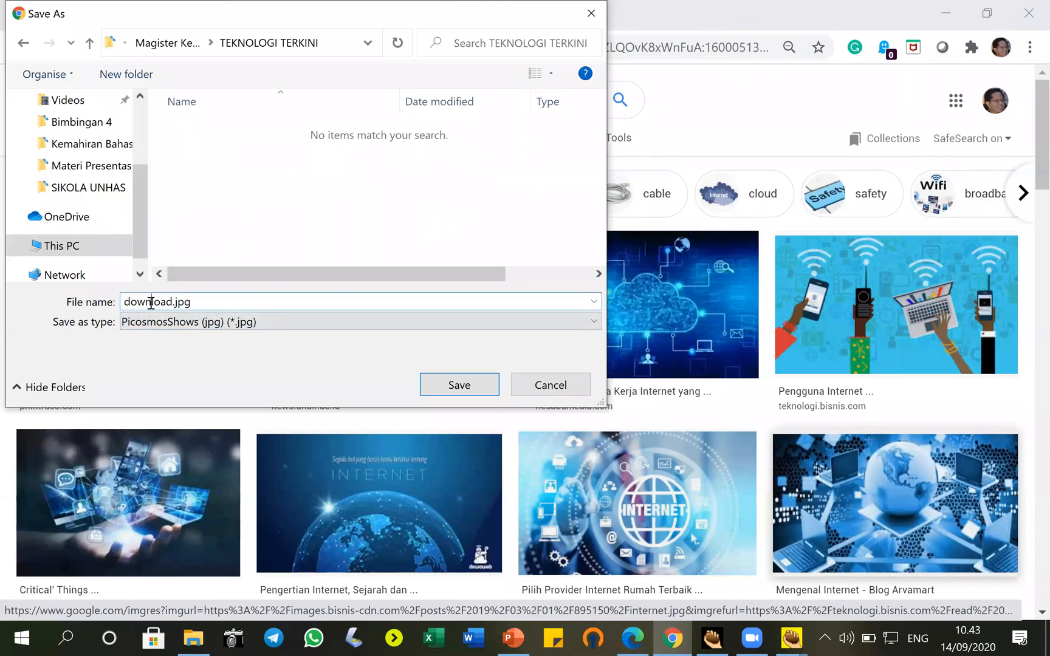
click(126, 302)
double_click(127, 305)
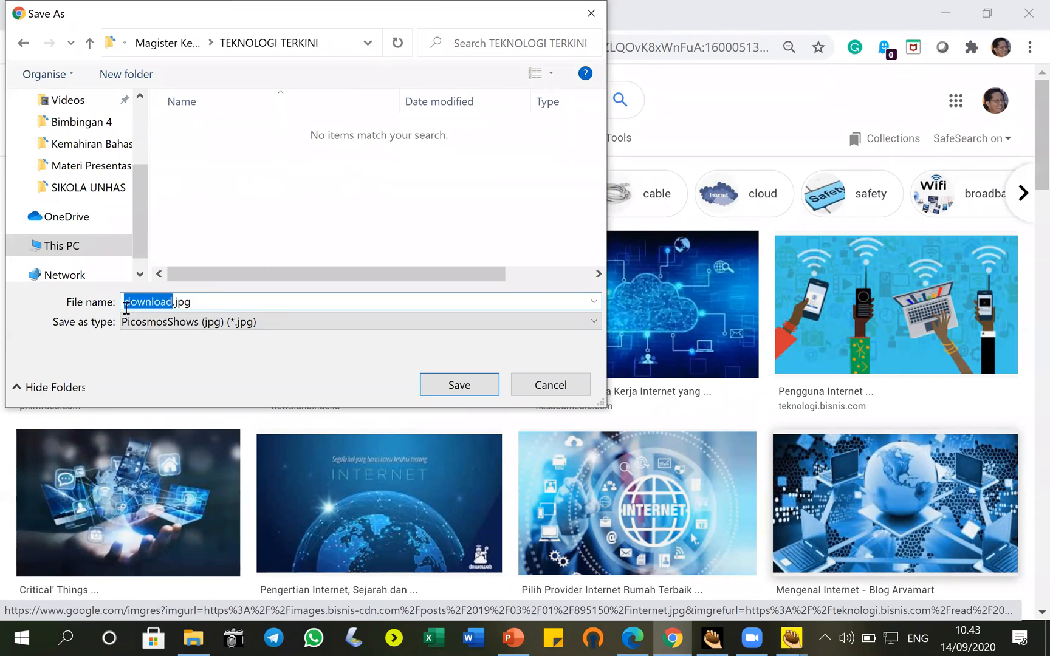
text(intenrt)
key(BackSpace)
key(BackSpace)
key(BackSpace)
text(rt)
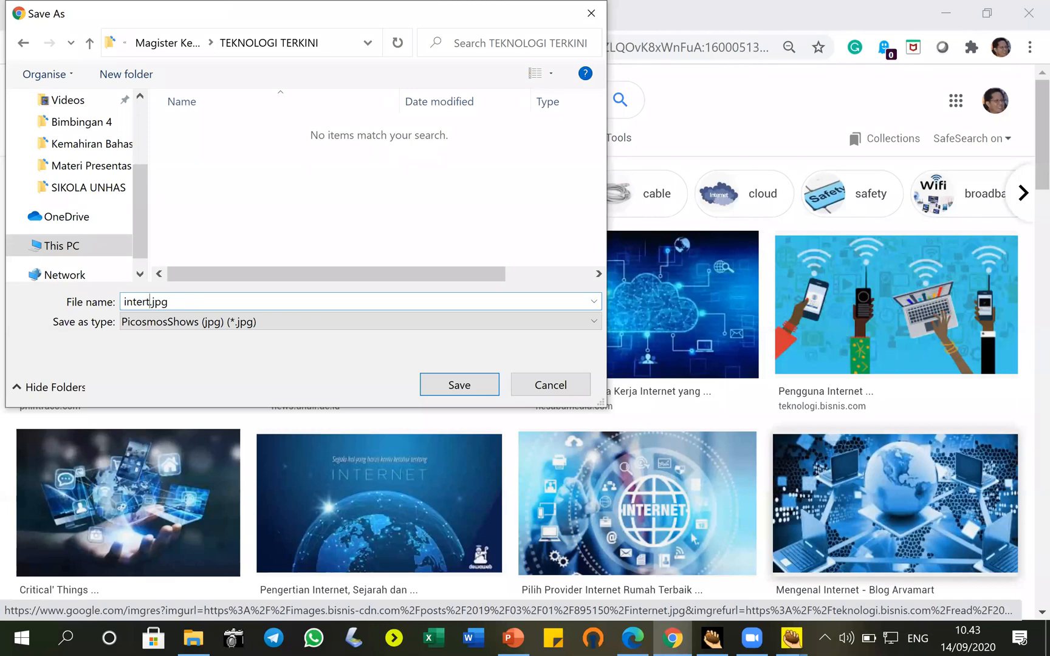
key(BackSpace)
text(net)
click(457, 388)
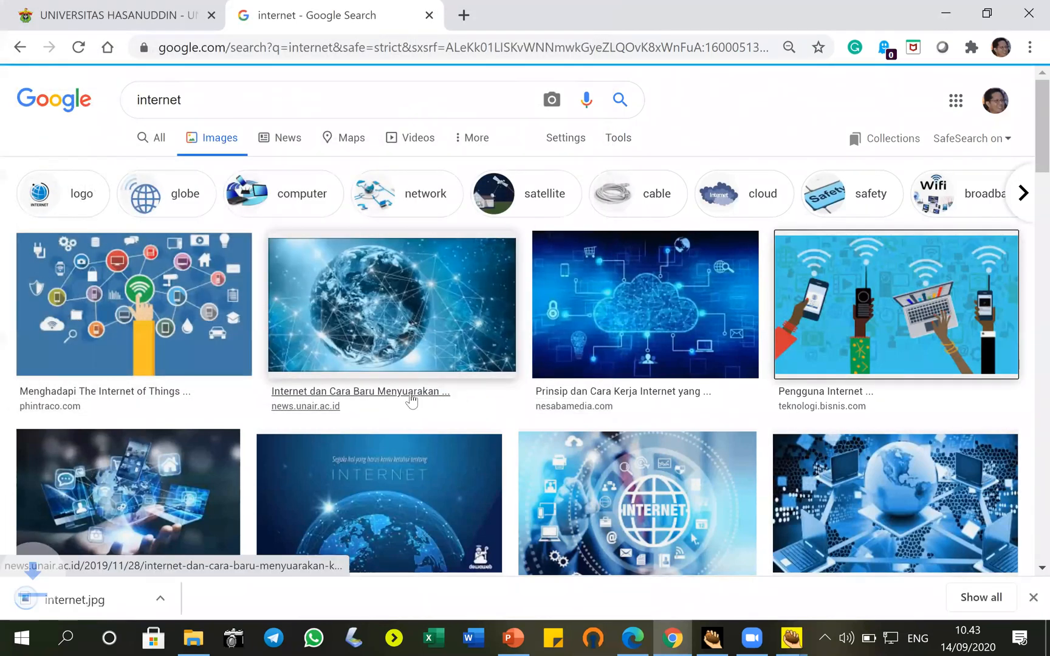
- Replace the image search term with "smartphone" and run the search
scroll(533, 354, down, 3)
scroll(533, 354, down, 3)
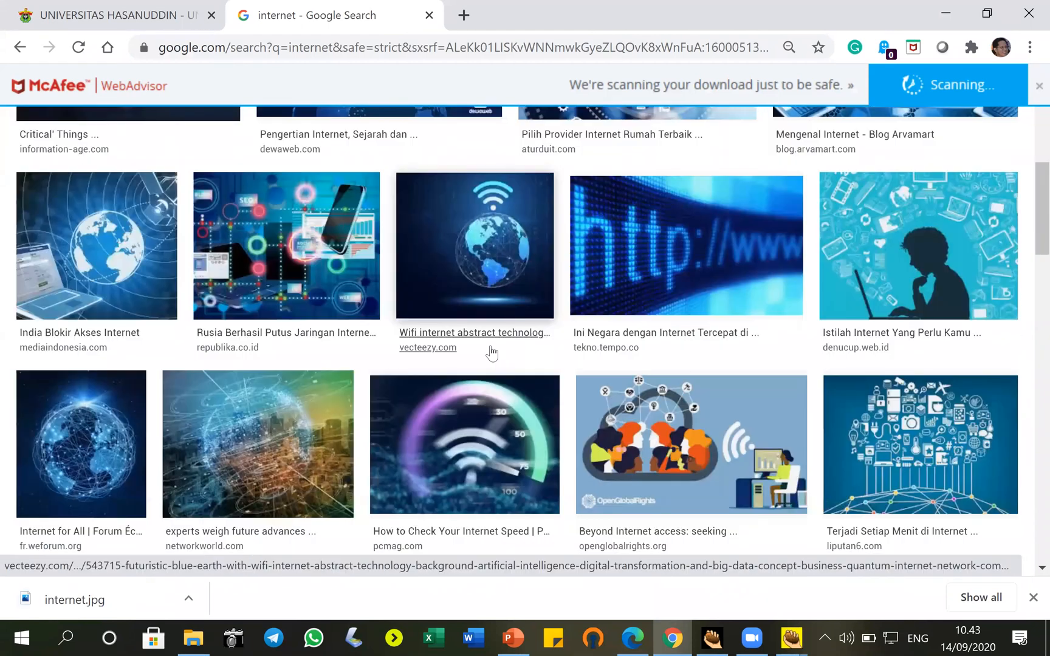
scroll(430, 288, up, 6)
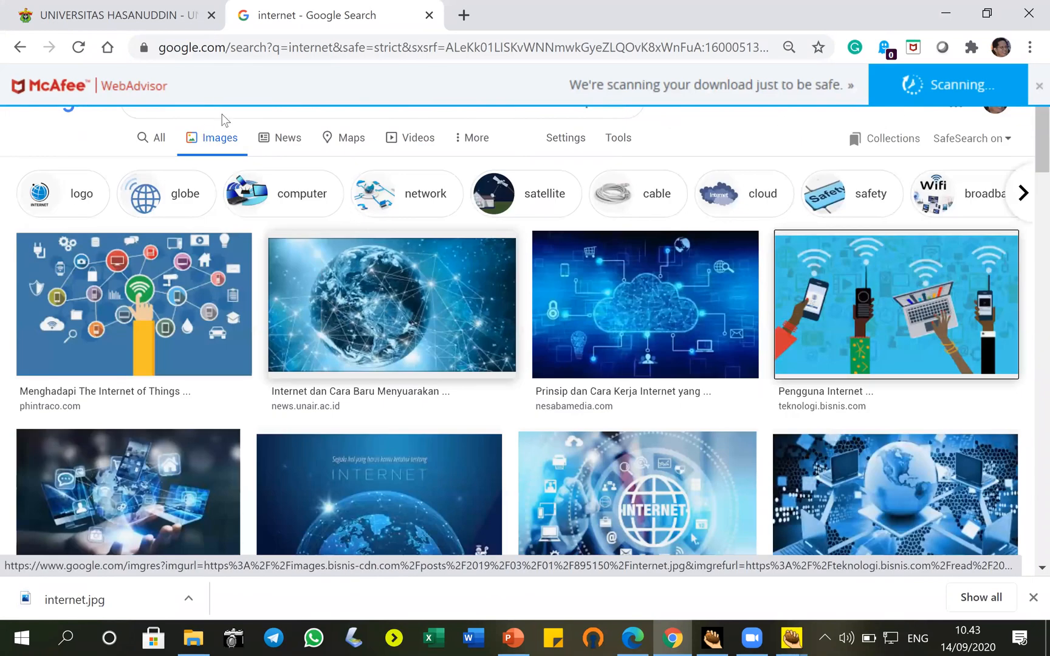
double_click(150, 96)
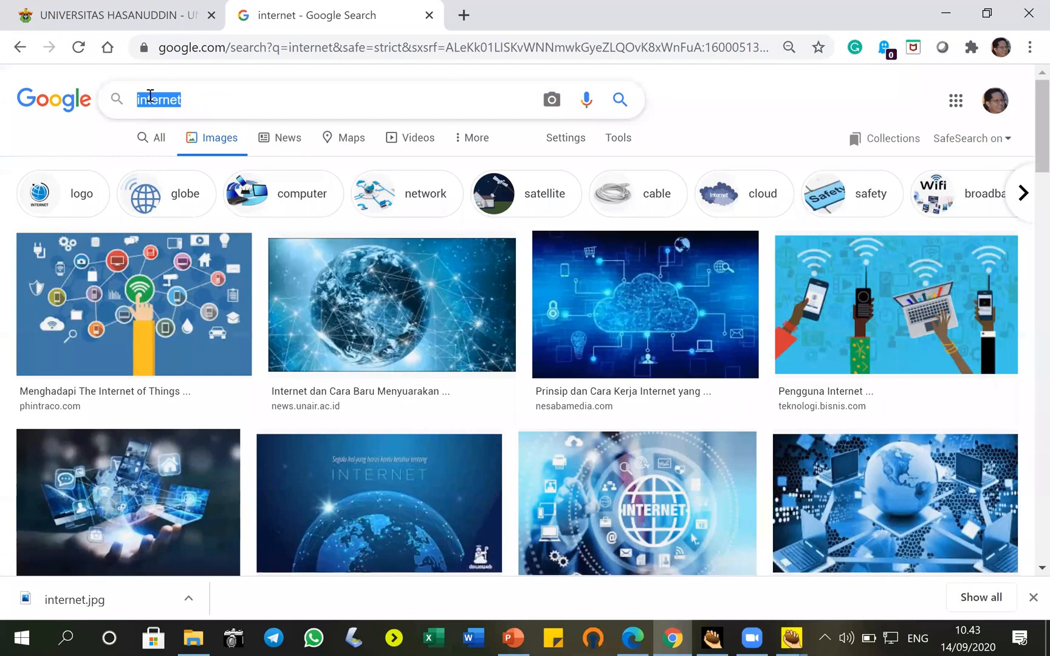
text(smar)
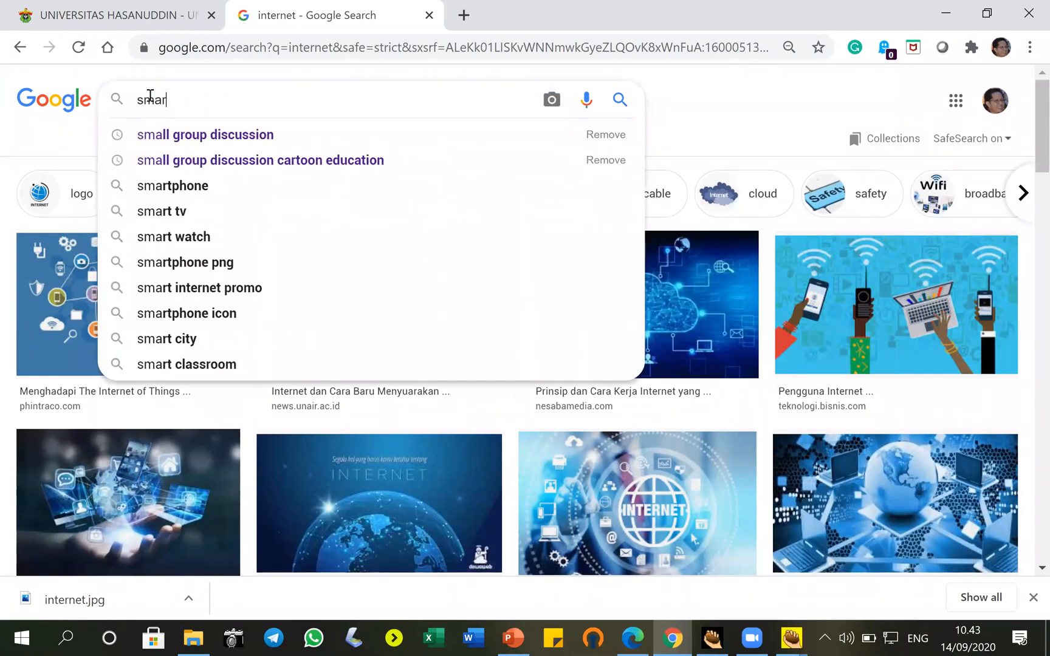
text(tphone)
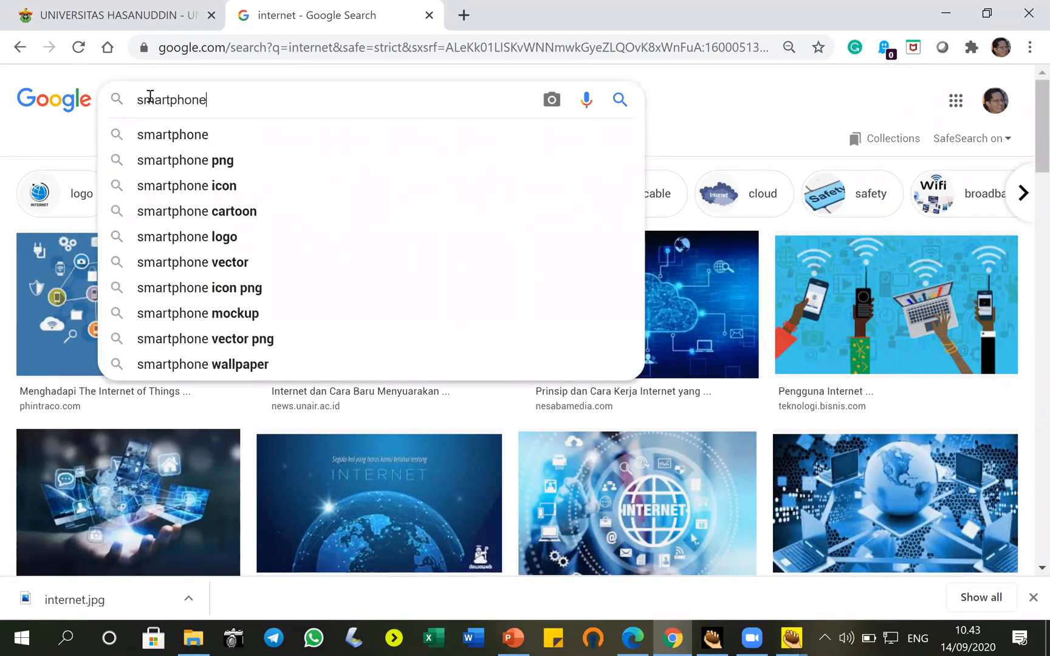
key(Return)
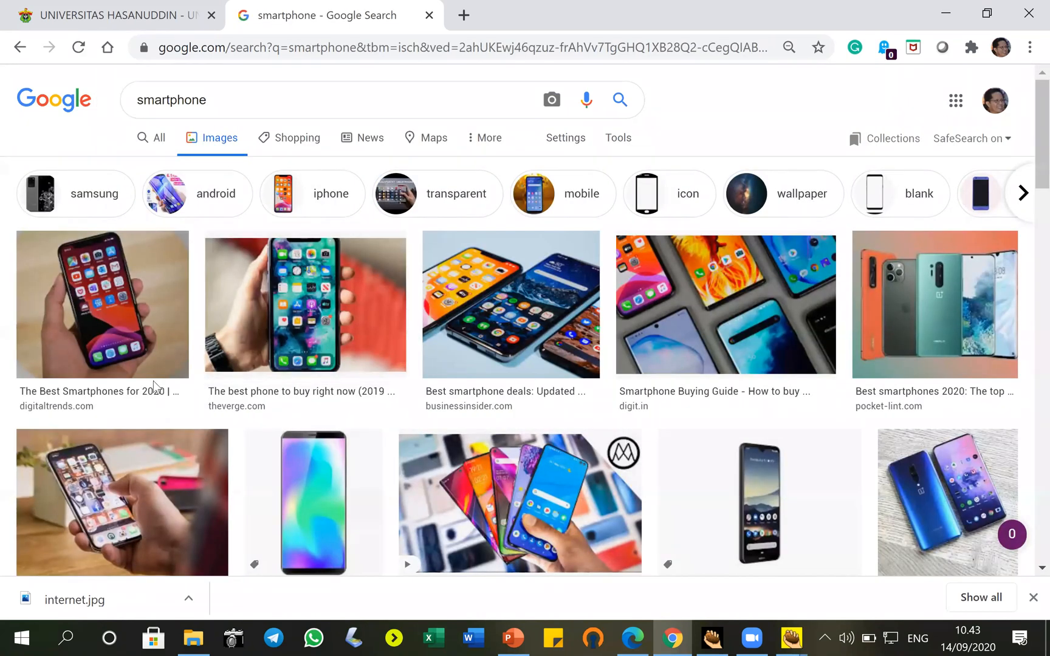
- Save the Cubot X19 phone image as smartphone.jpg in the TEKNOLOGI TERKINI folder
scroll(331, 409, down, 3)
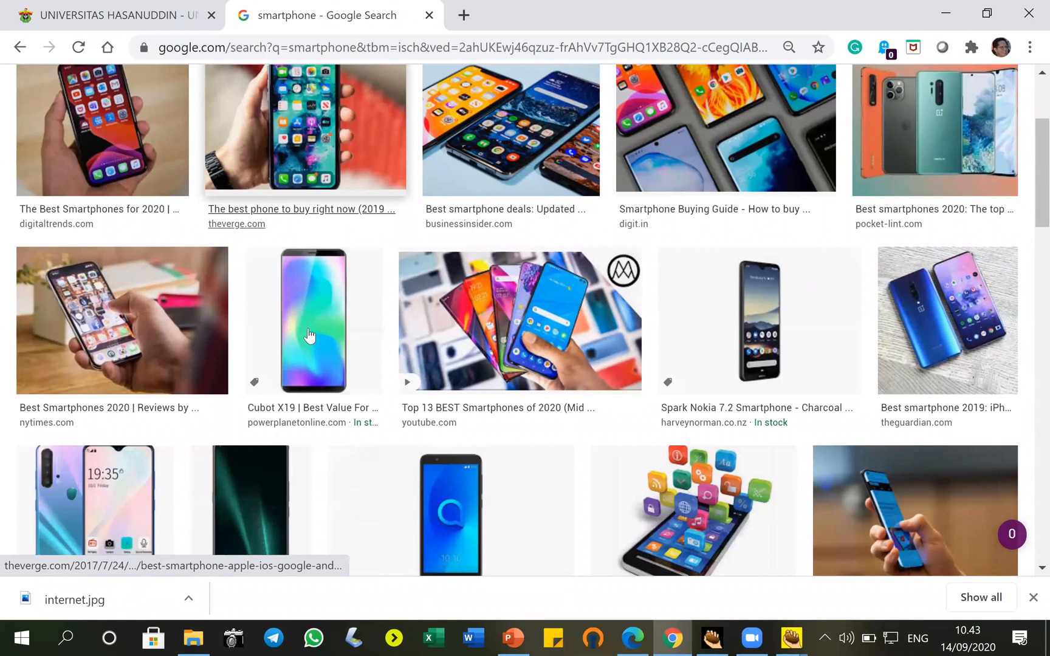
right_click(311, 311)
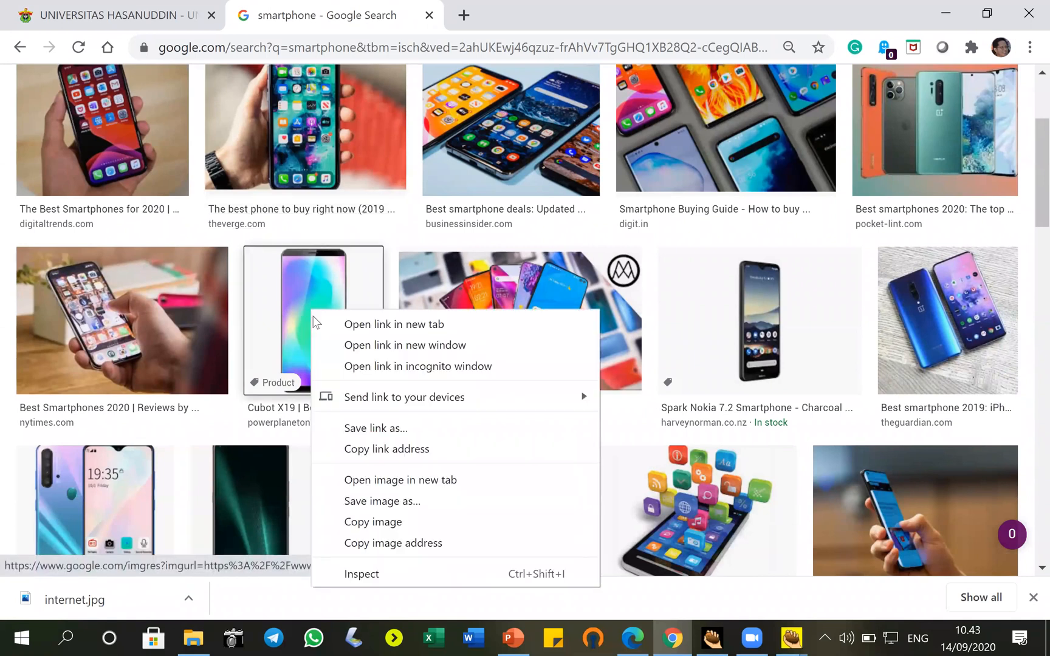
click(379, 501)
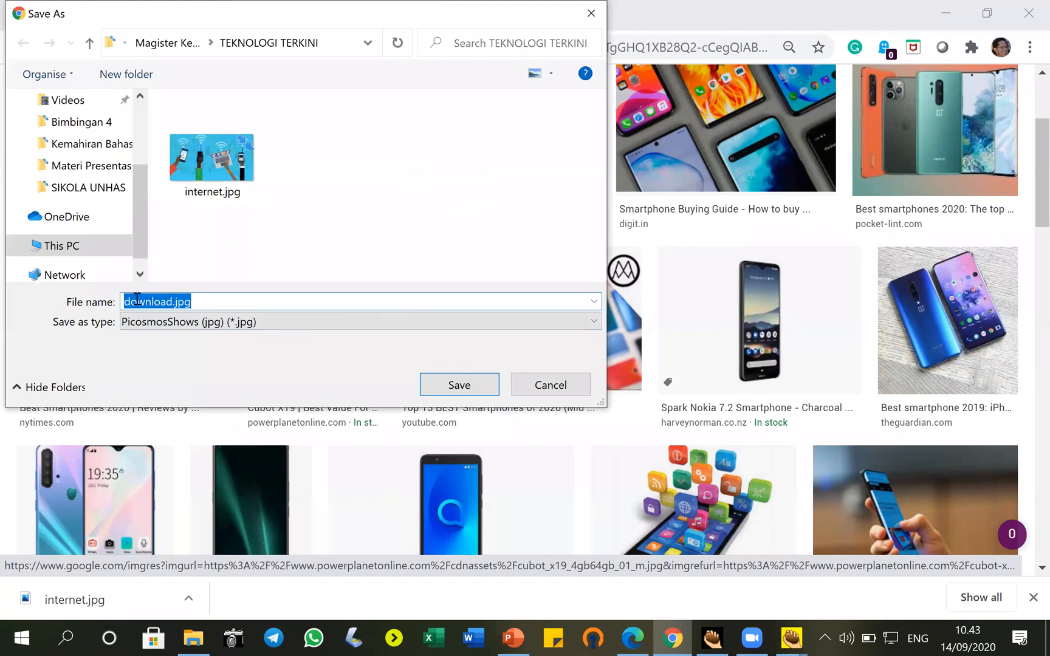
click(127, 303)
drag(126, 304, 169, 302)
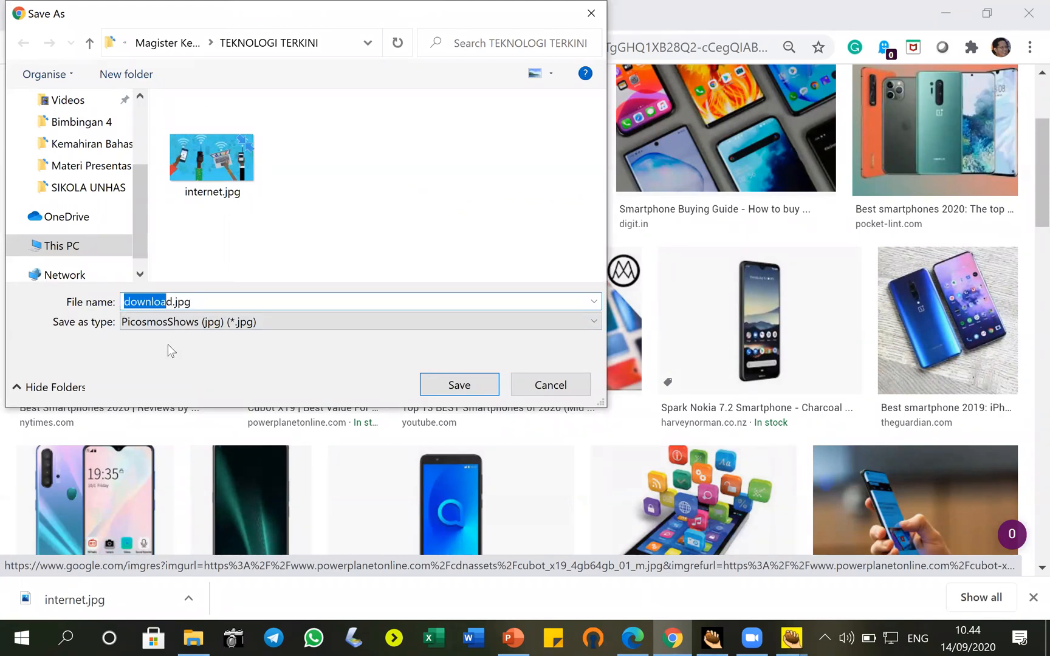
text(smartphone)
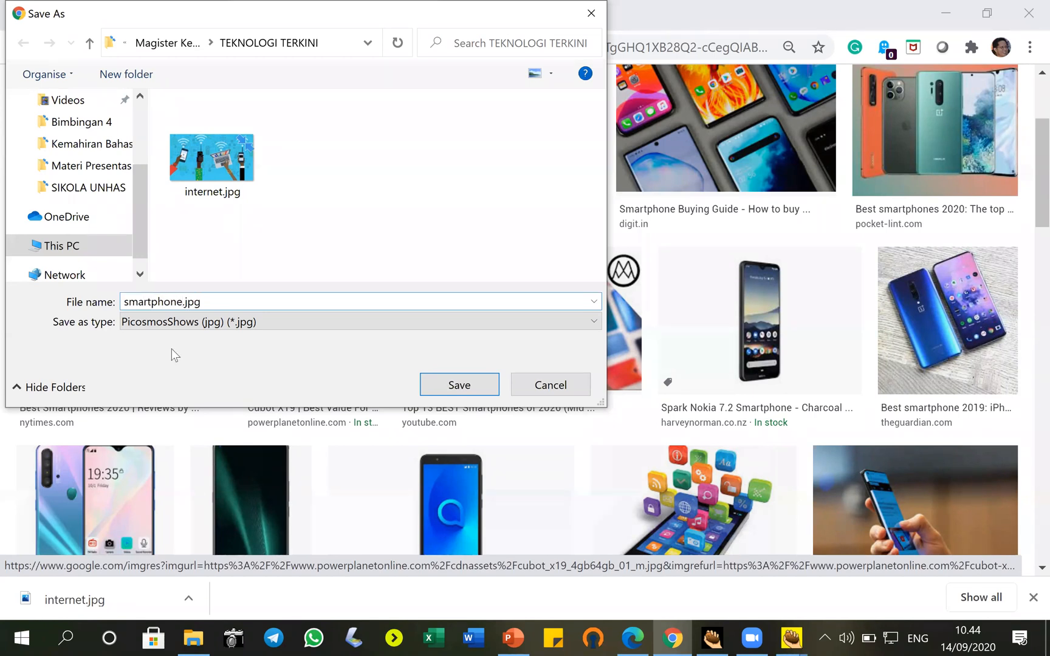
click(448, 384)
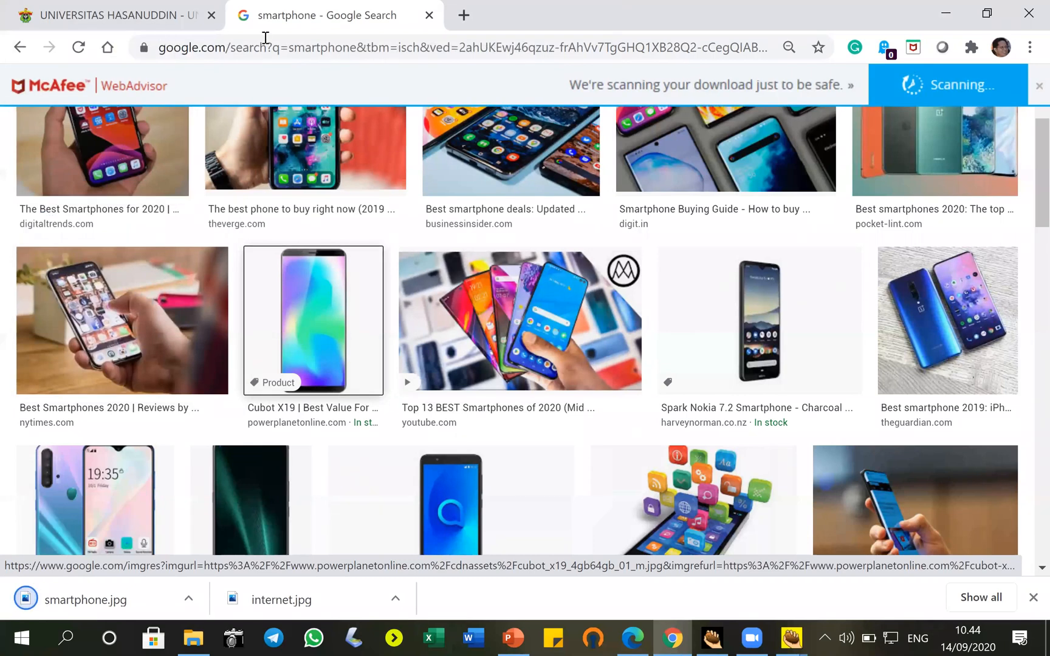
- Dismiss the McAfee download-scan banner and run a new image search for "wifi"
scroll(311, 225, up, 3)
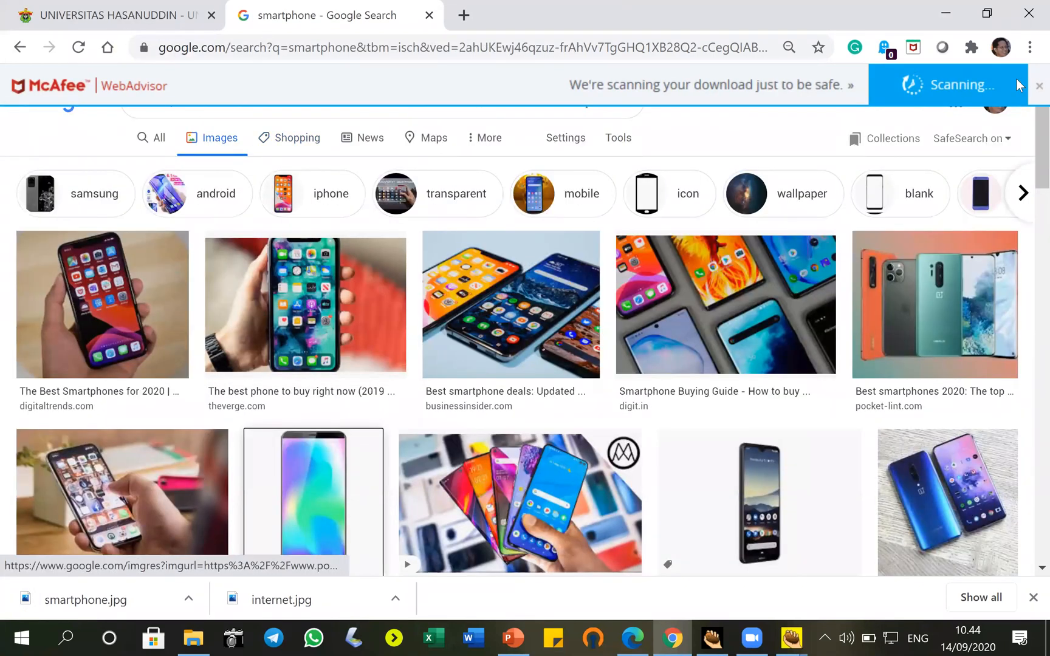
click(1040, 86)
click(164, 94)
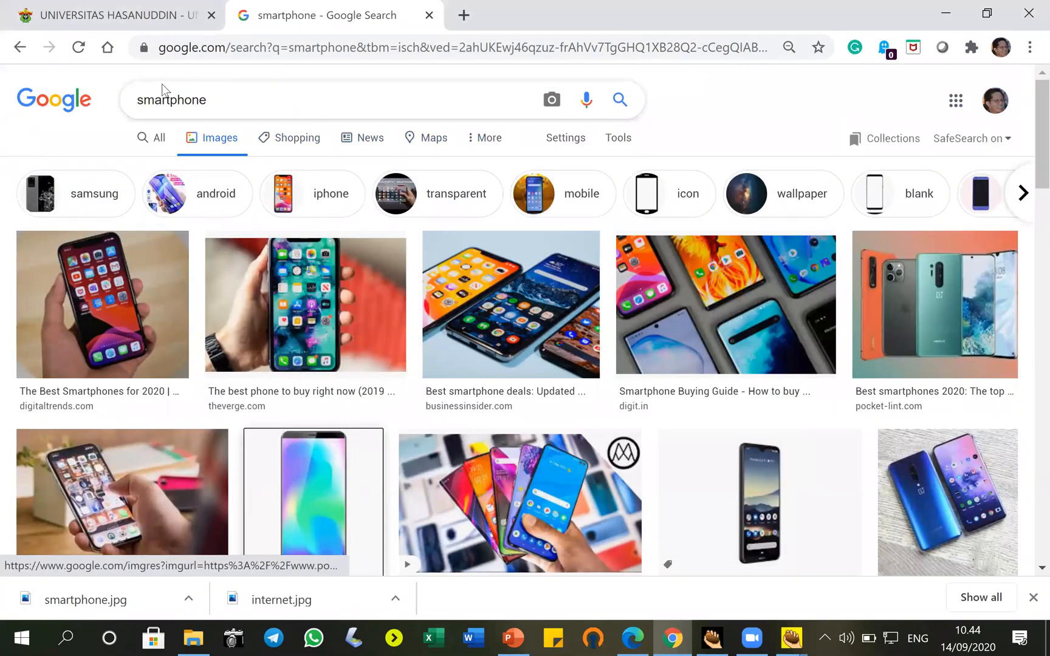
double_click(165, 95)
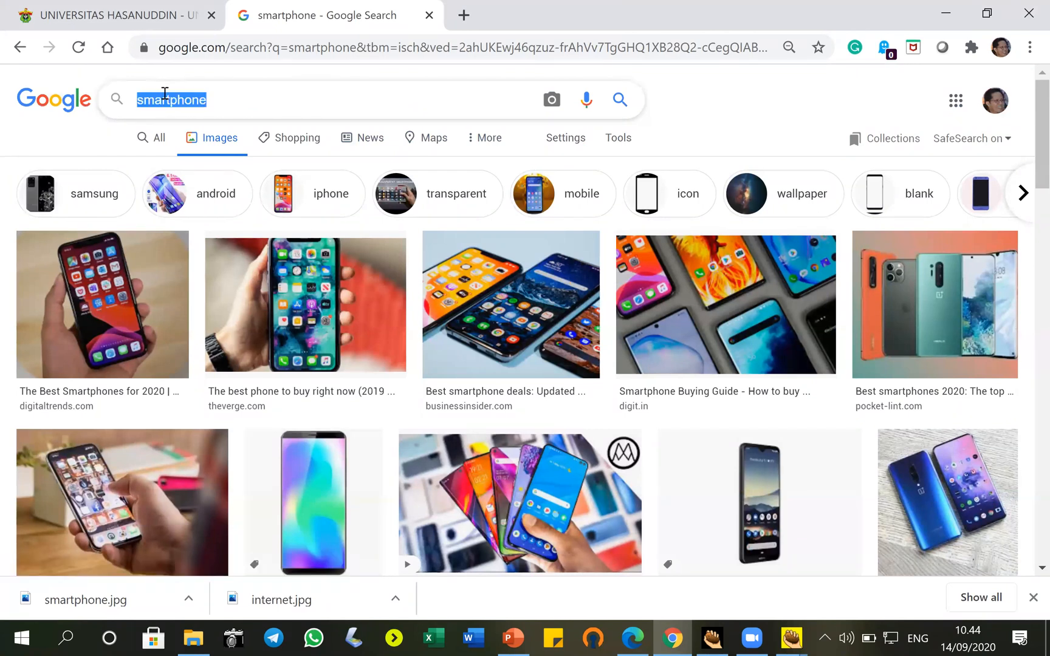
text(wifi)
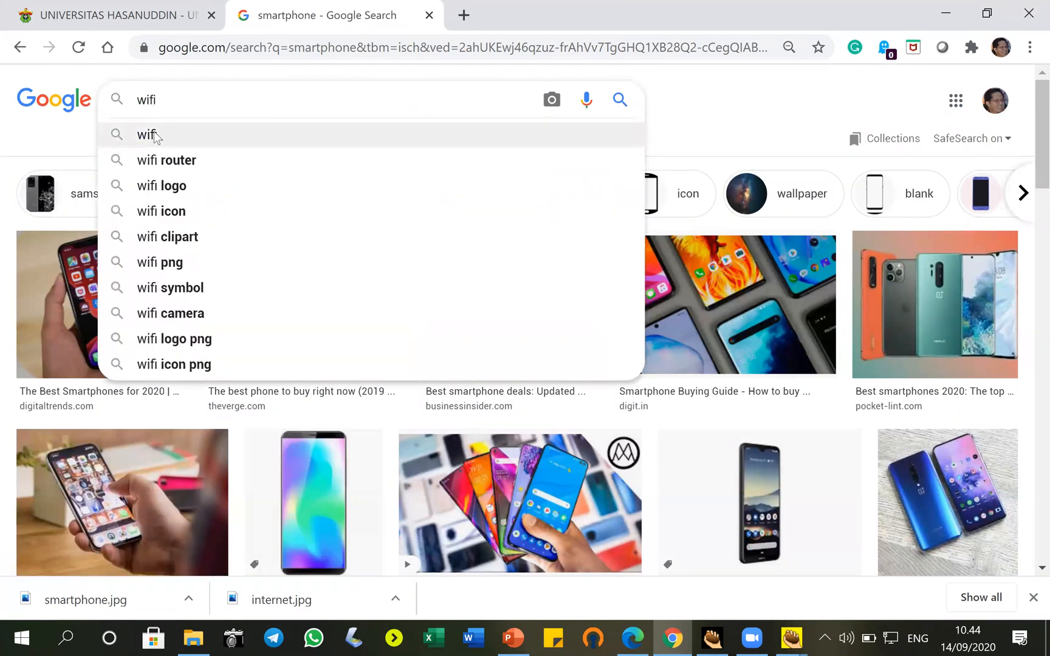
click(156, 135)
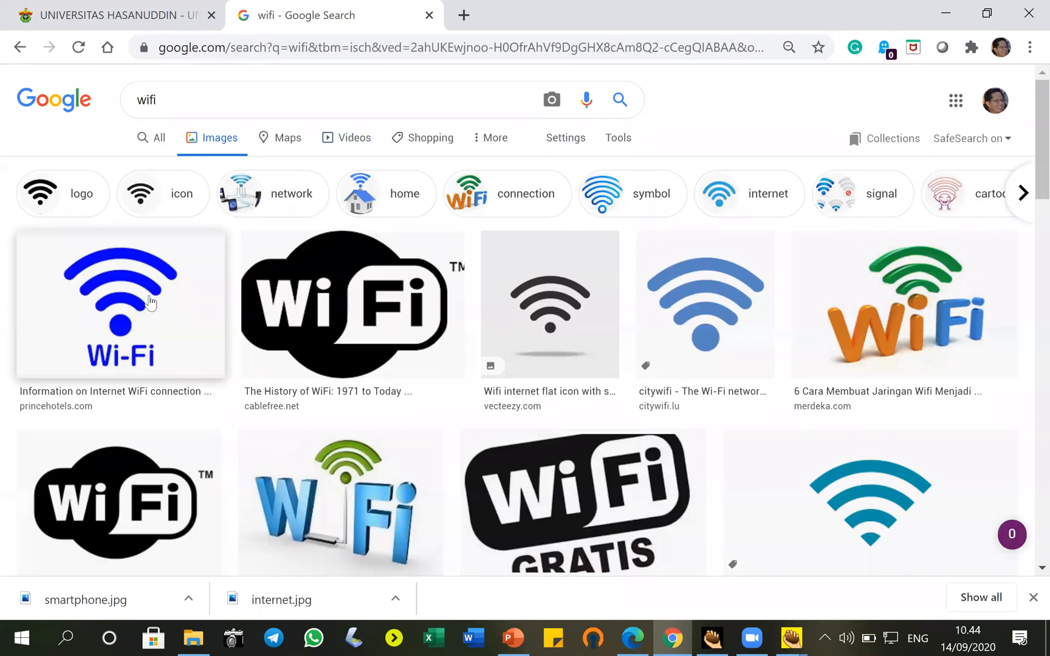
- Save the orange, blue and green WiFi image from merdeka.com as wifi.jpg in the TEKNOLOGI TERKINI folder
right_click(934, 284)
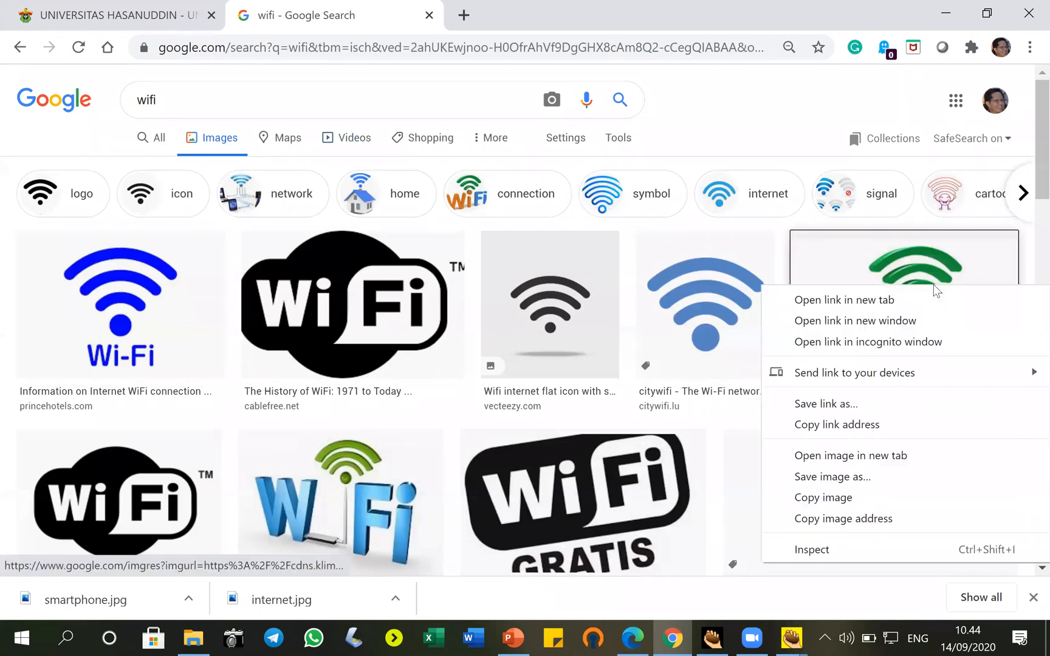
click(842, 478)
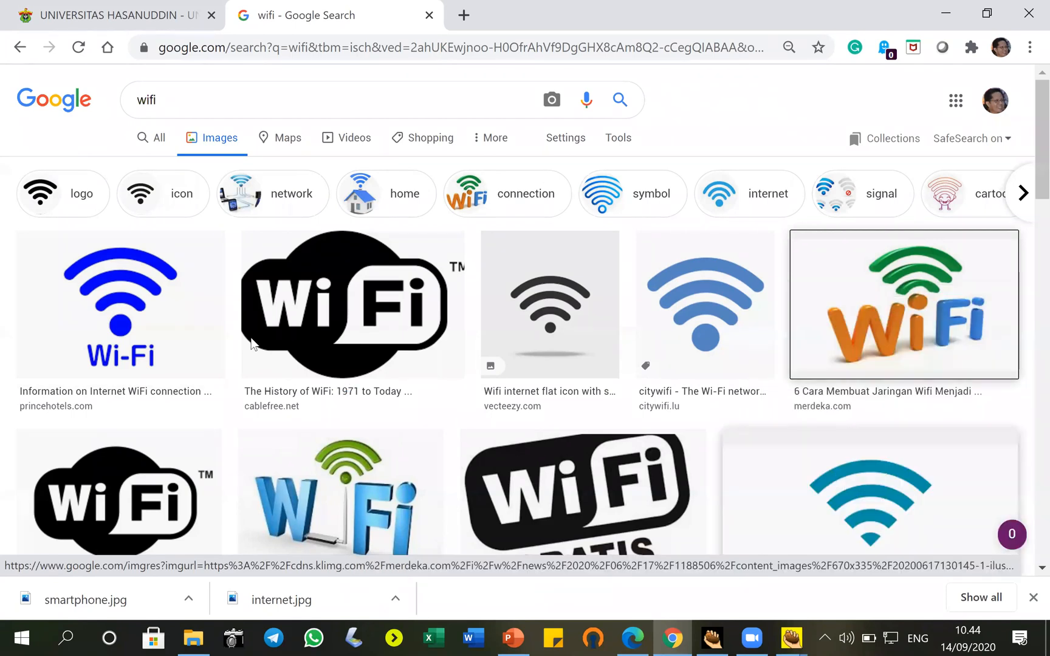
double_click(137, 305)
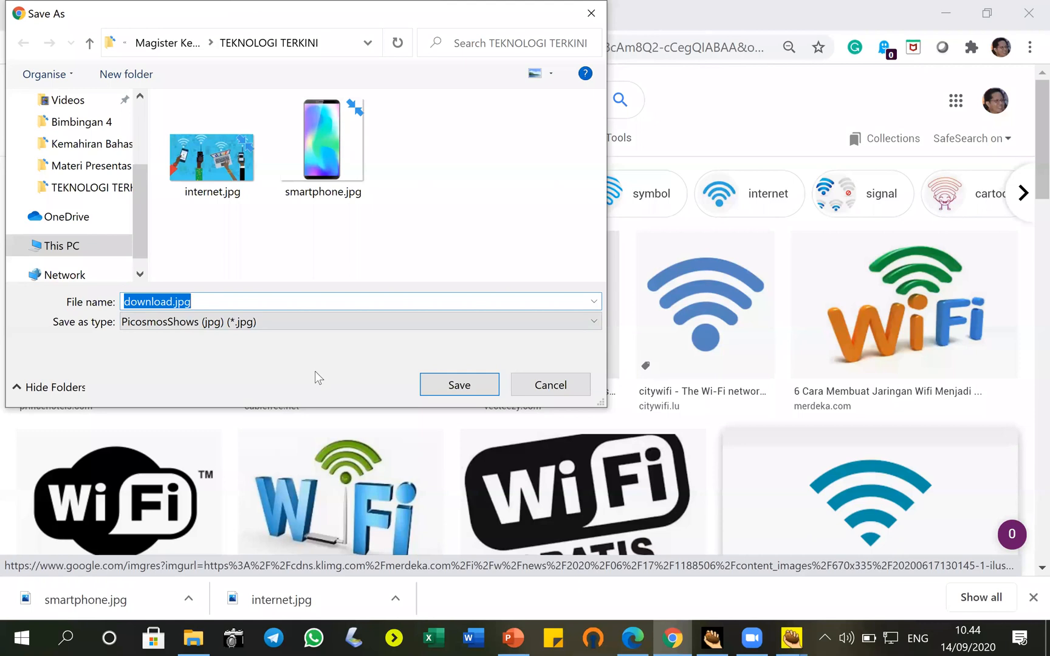
text(wifi.)
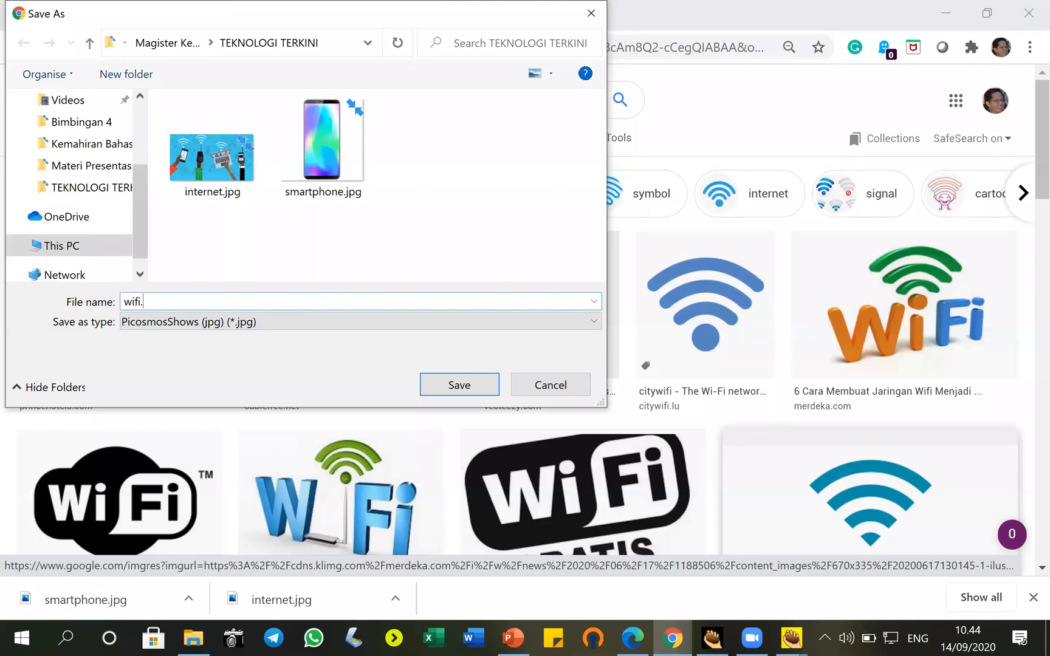
text(jpg)
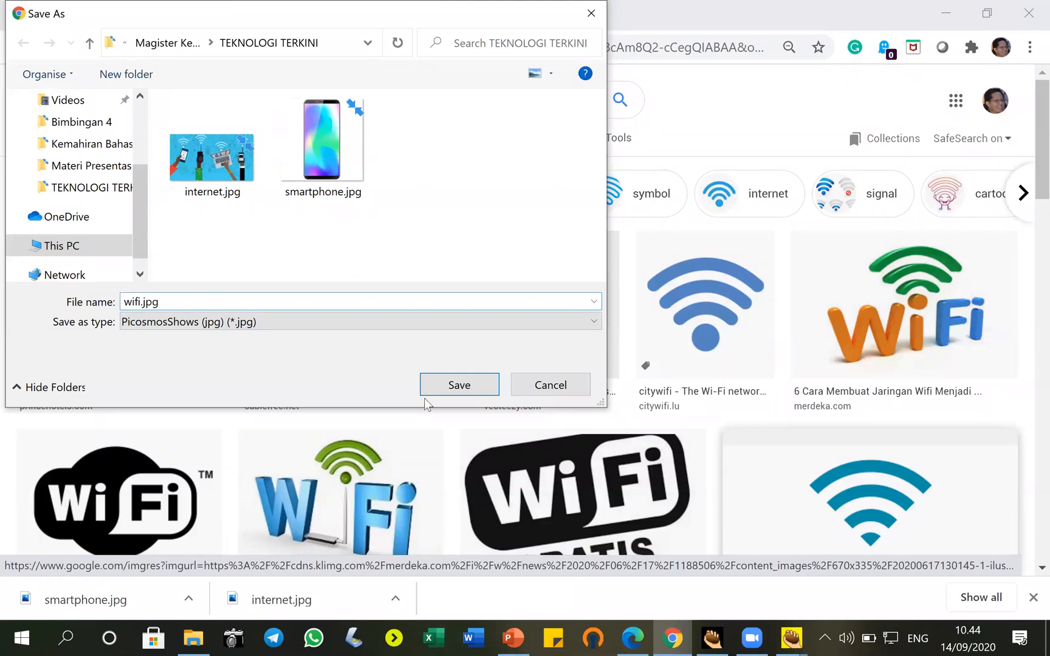
click(475, 382)
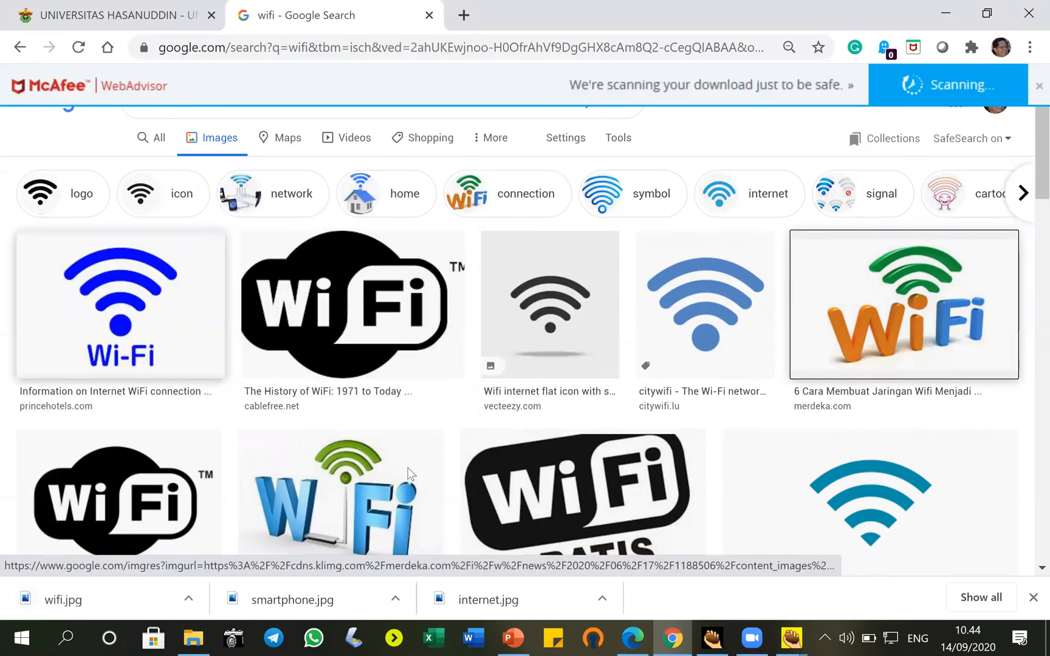
- Check the saved images in the TEKNOLOGI TERKINI folder and switch to the untitled JQuiz exercise
click(193, 638)
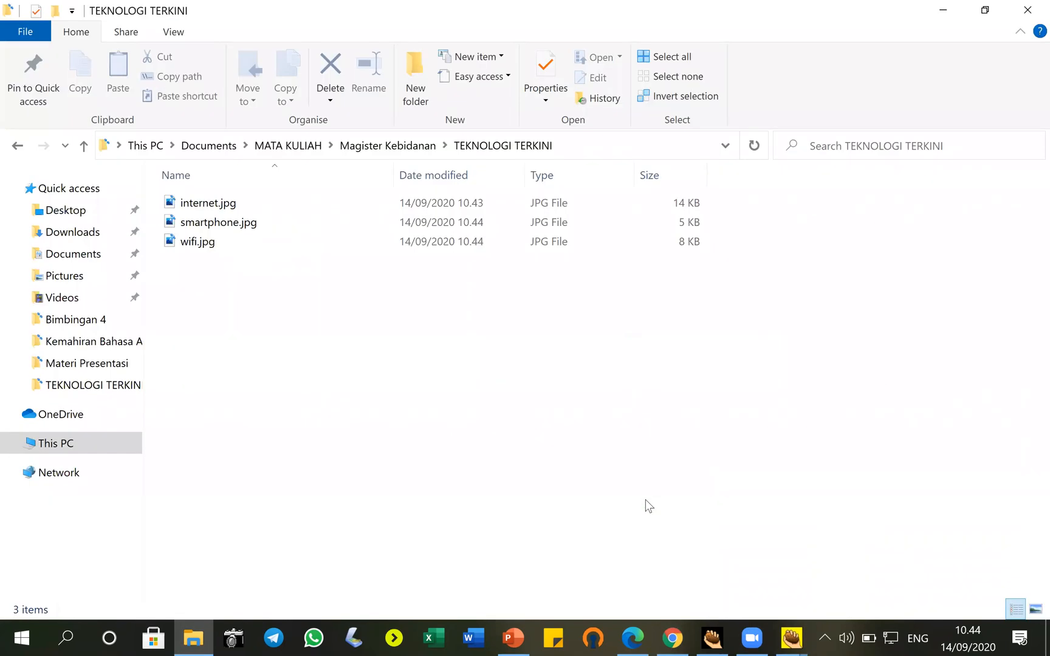
mouse_move(792, 638)
click(776, 508)
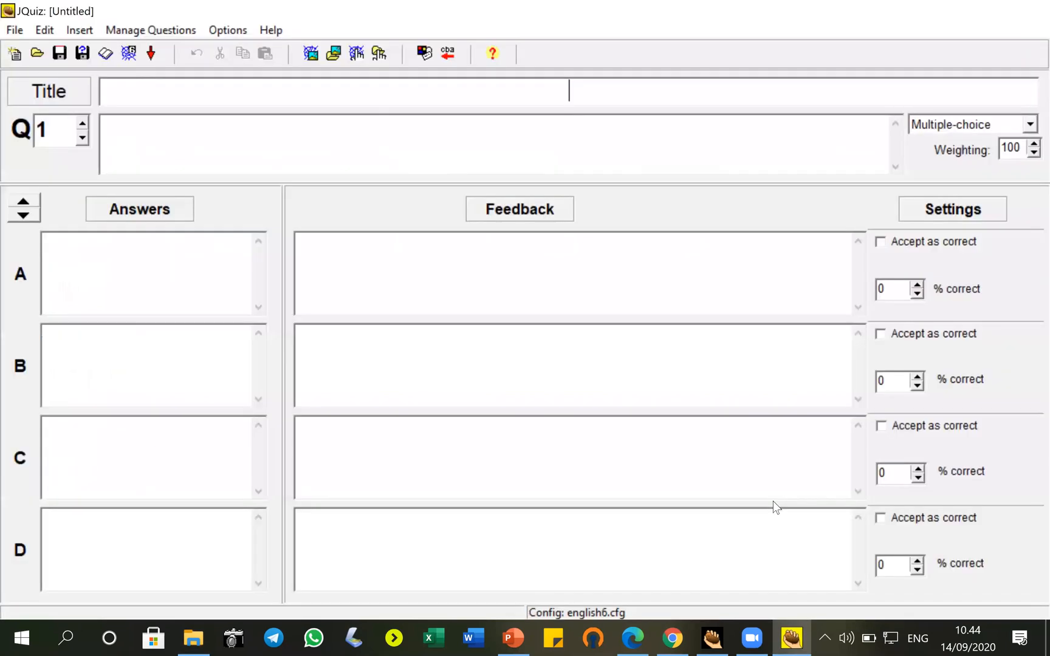
click(791, 638)
- Set the quiz title to "MEDIA TEKNOLOGI PEMBELAJARAN TERKINI"
text(MEDIA TE)
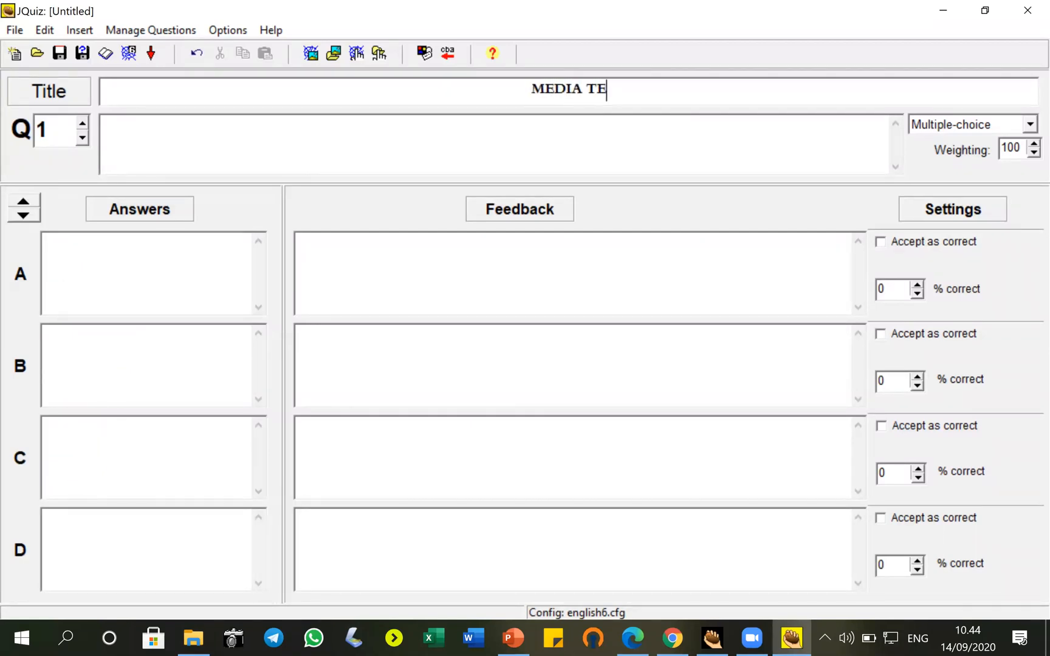
text(KNOMO)
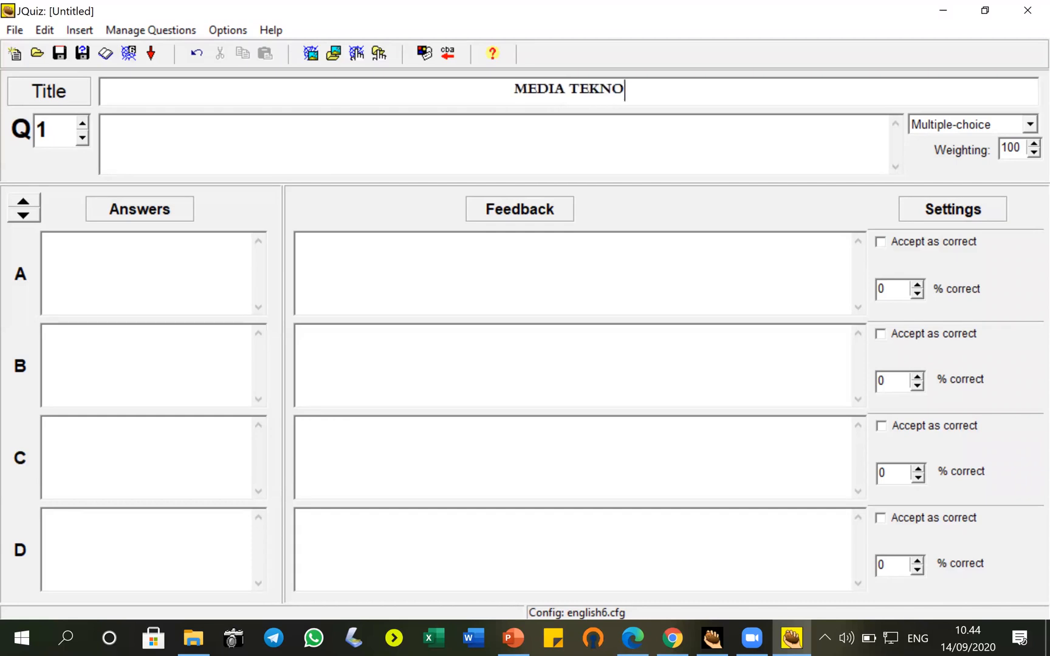
key(BackSpace)
key(BackSpace)
text(LOGI PEMB)
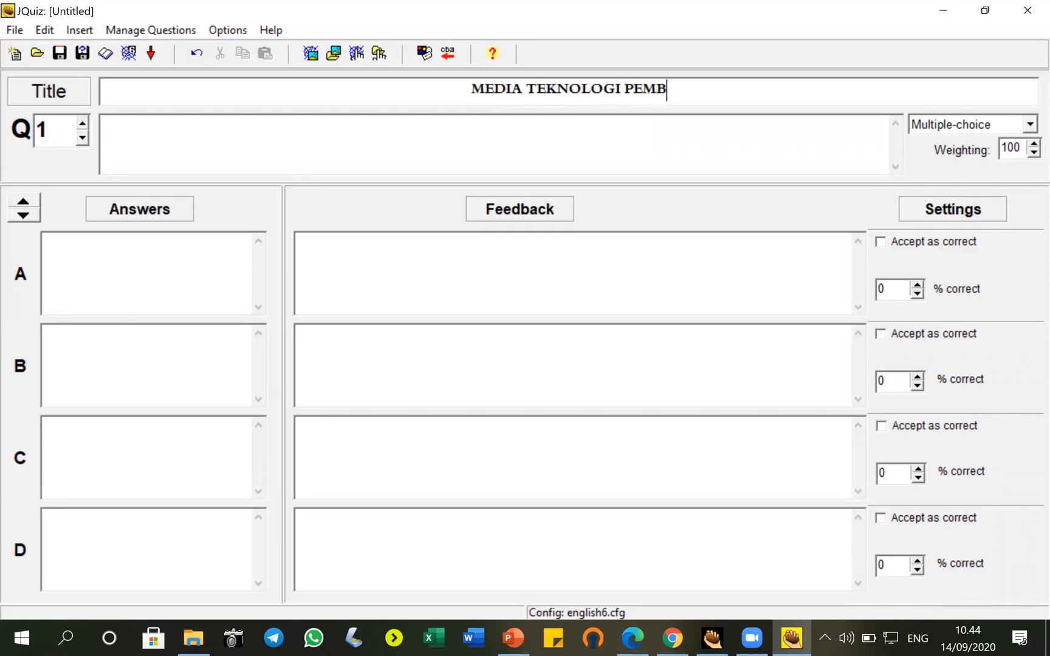
text(ELAJARAN T)
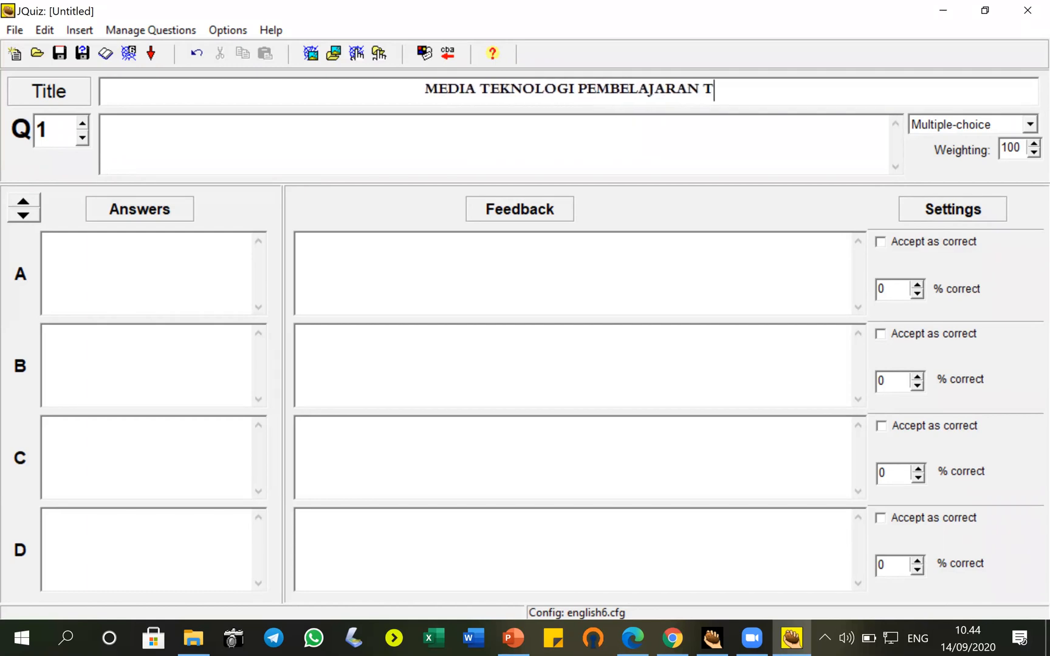
text(ERKINI)
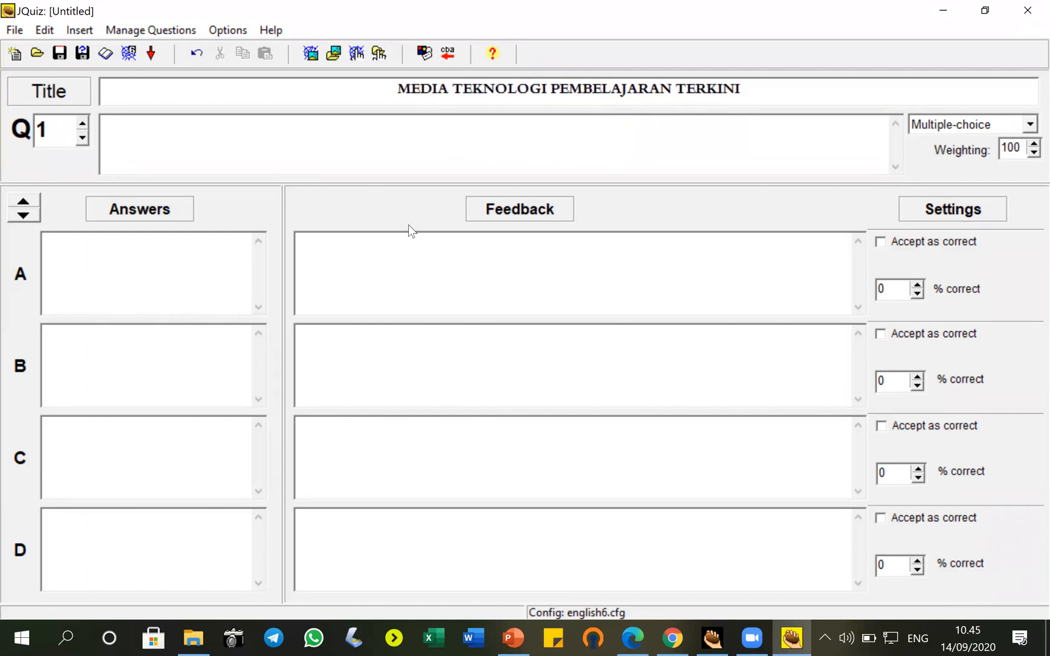
- Write question 1 as "Pilihlah gambar yang menunjukkan internet" and add a line break after it
click(203, 130)
text(Pilihlah)
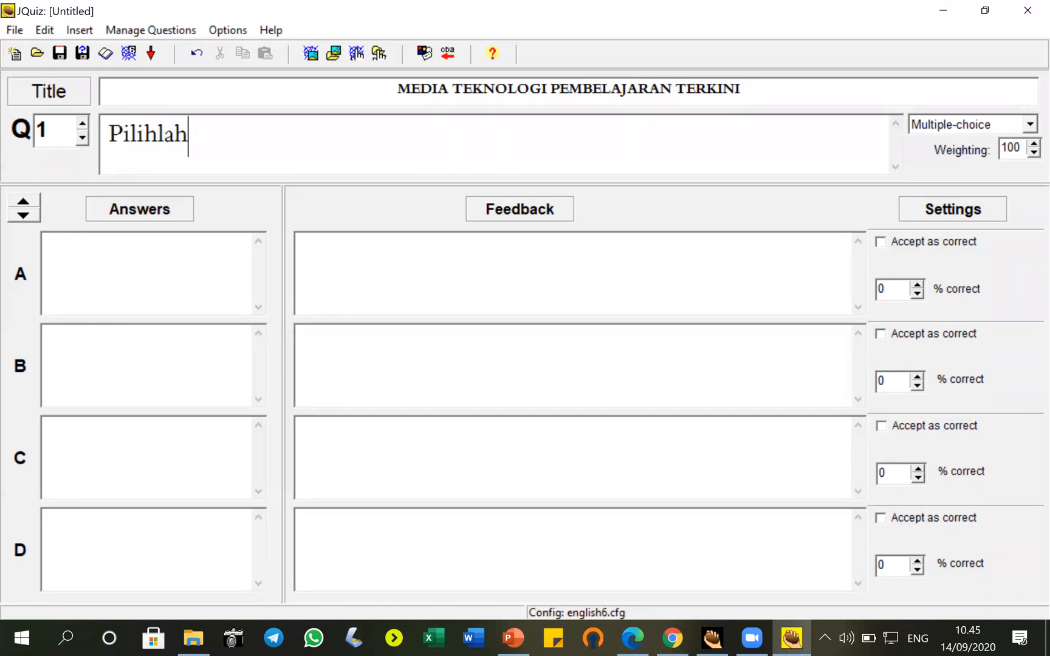
text( gambar yan)
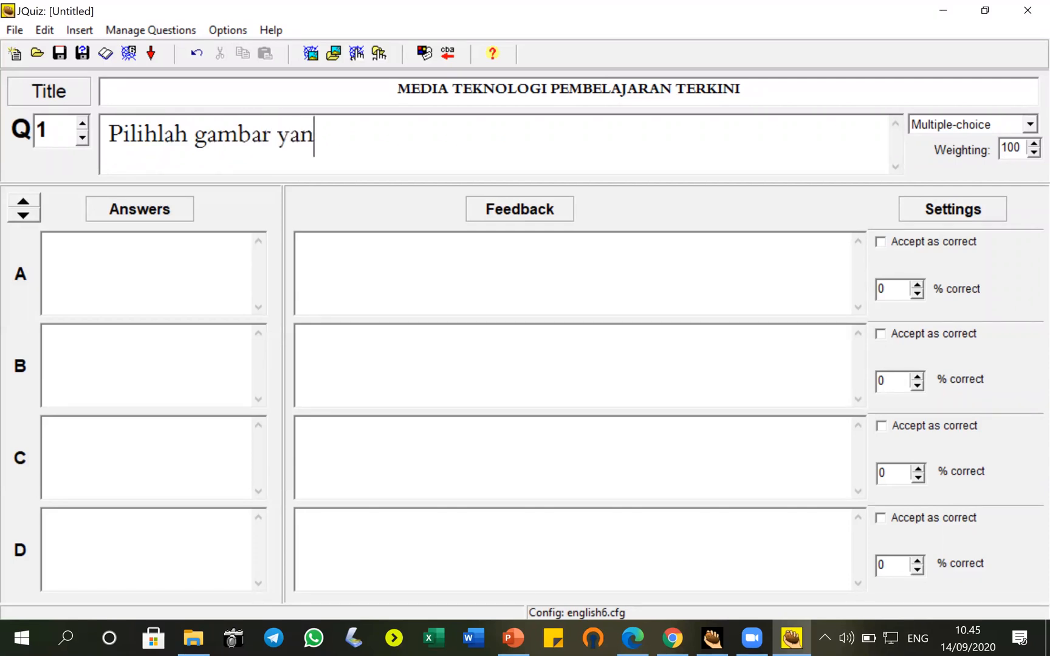
text(g menunju)
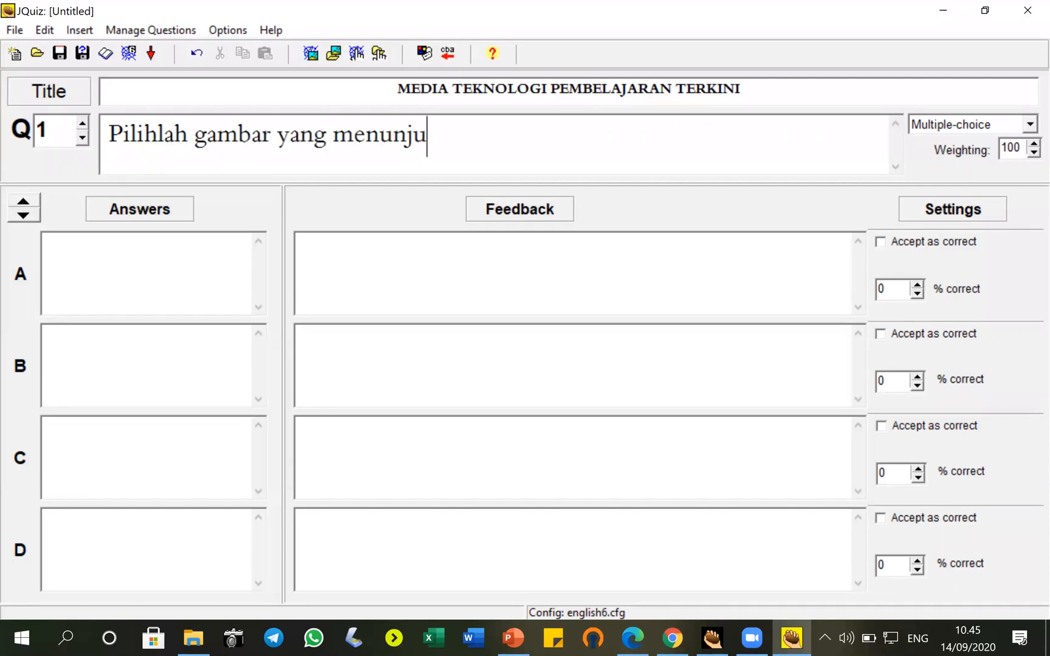
text(kkan)
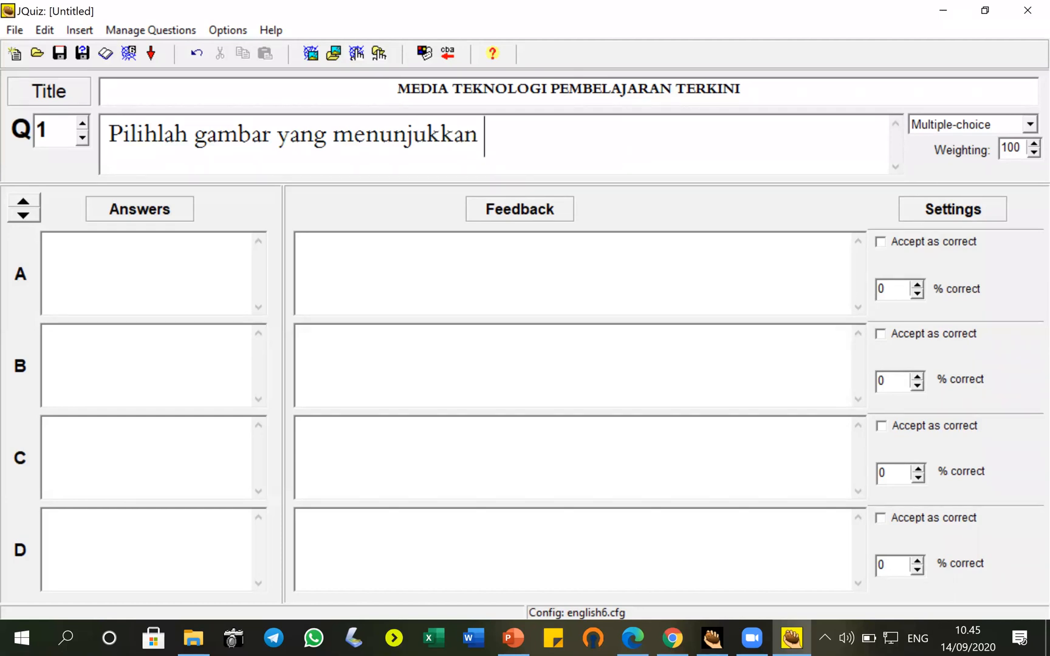
text( inter)
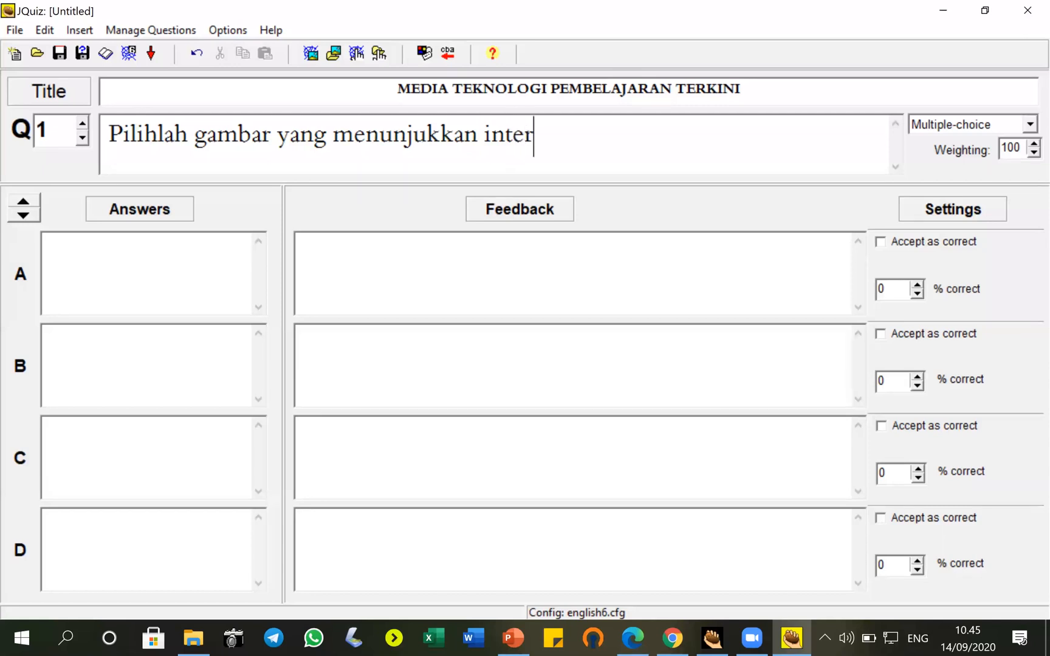
text(net)
key(Return)
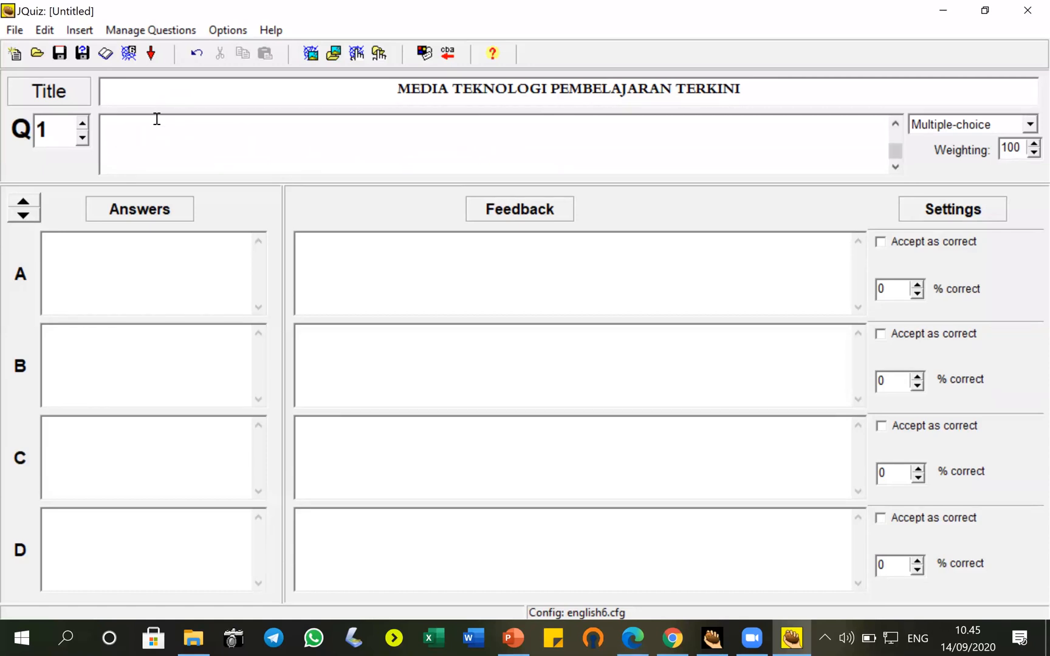
- Try to insert a picture from a local file below the question 1 text
key(Up)
key(Down)
click(76, 31)
mouse_move(128, 53)
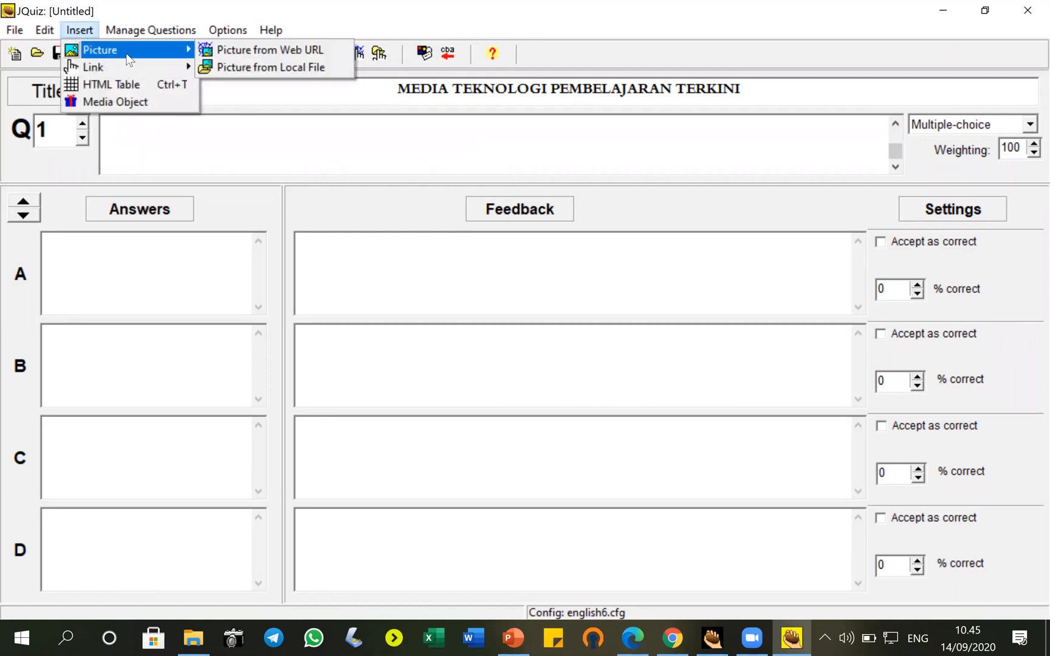
click(275, 67)
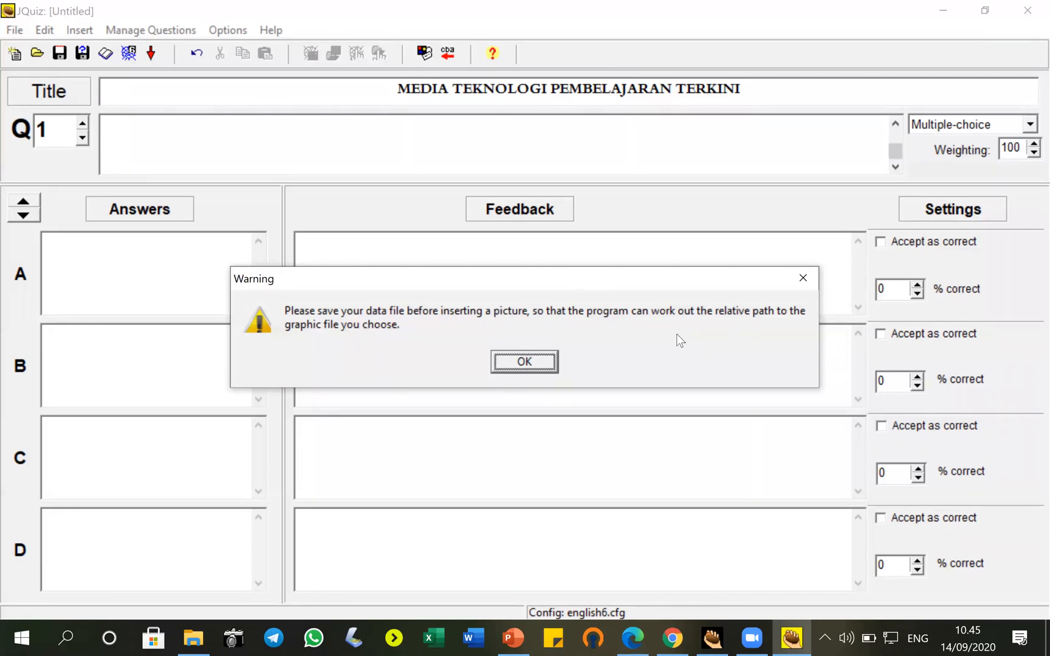
click(802, 277)
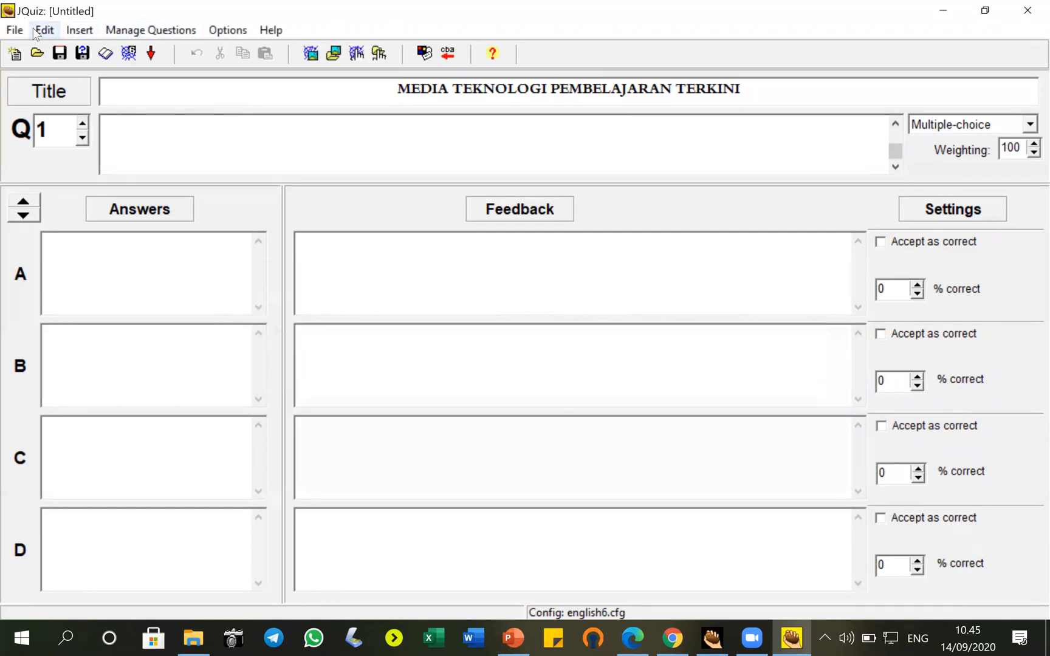
- Start saving the quiz as a new file and browse to the MATA KULIAH folder in Documents
click(12, 30)
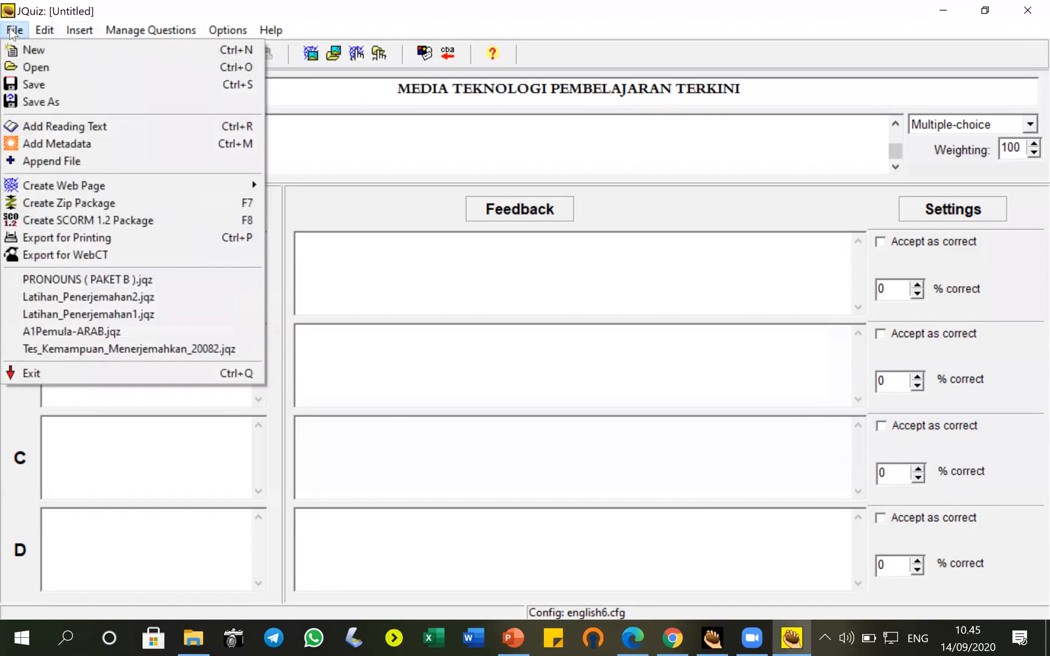
click(47, 102)
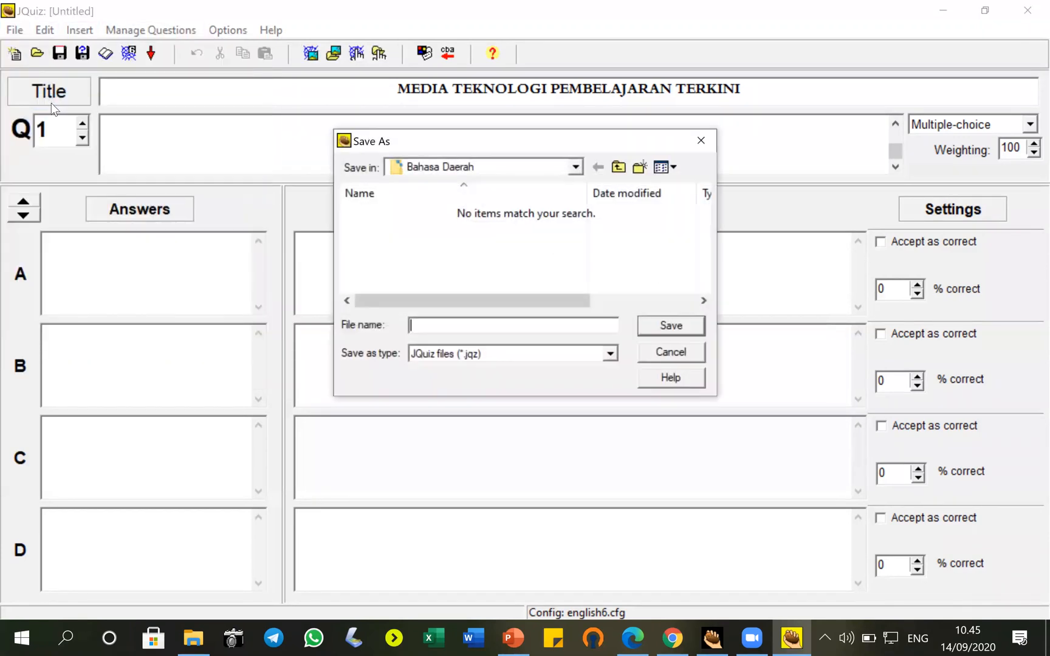
click(499, 167)
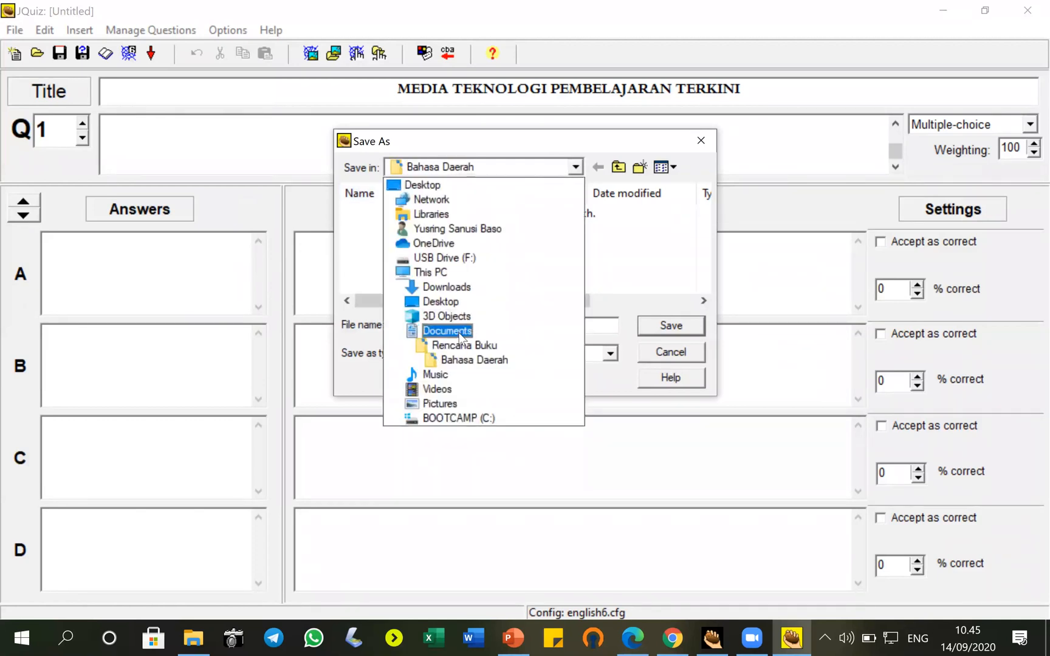
click(456, 331)
scroll(438, 252, down, 10)
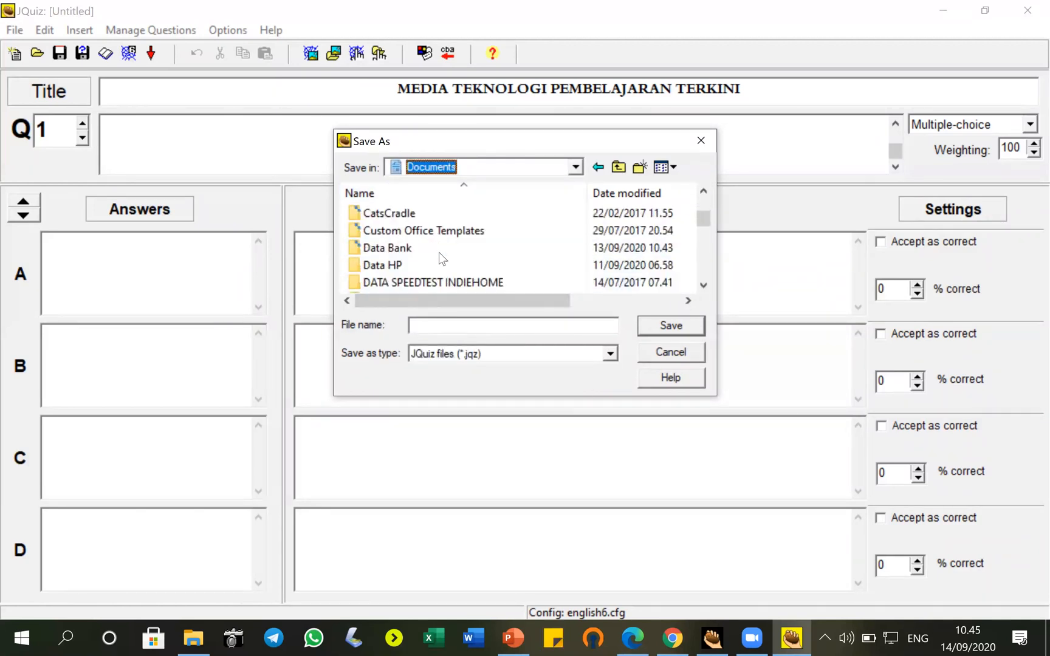
scroll(439, 252, down, 4)
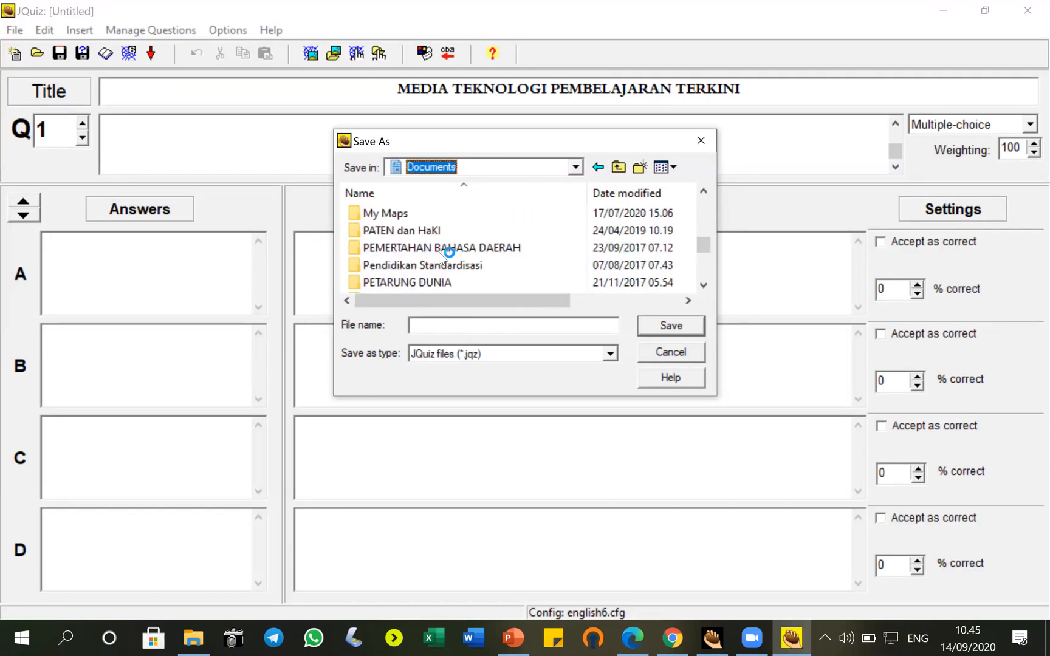
scroll(439, 252, down, 1)
scroll(439, 251, down, 3)
scroll(439, 252, down, 2)
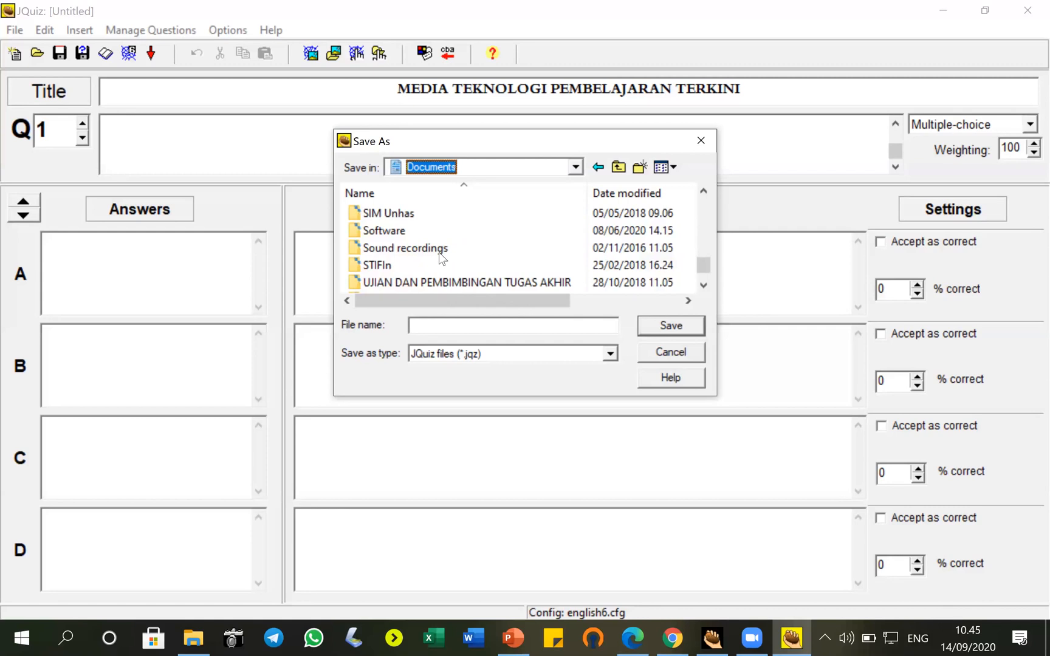
scroll(439, 252, down, 1)
scroll(438, 255, up, 6)
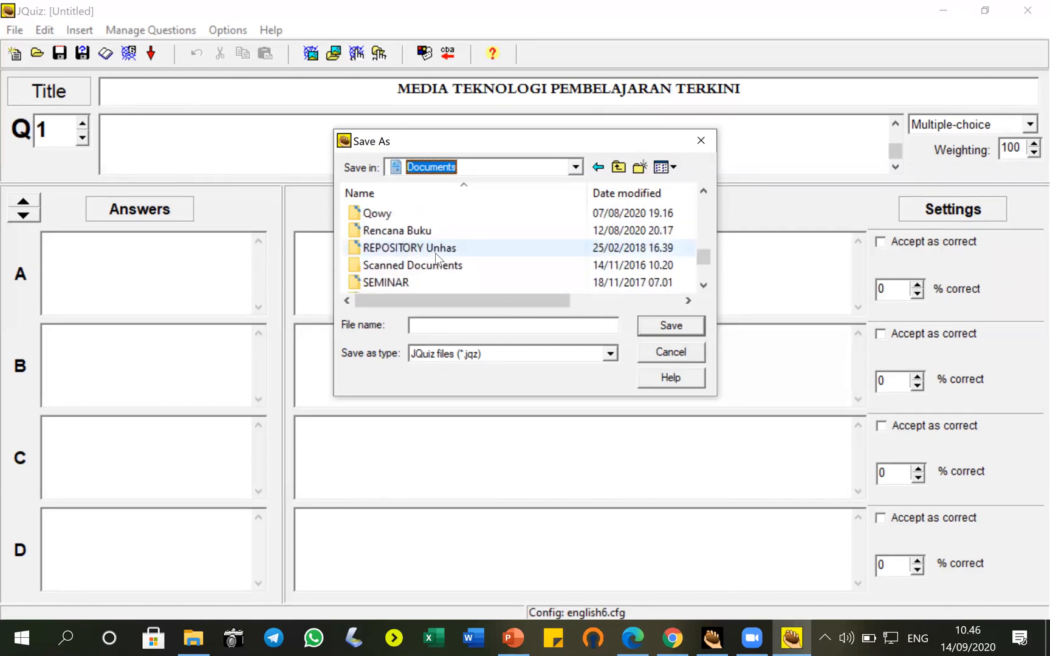
scroll(435, 252, up, 2)
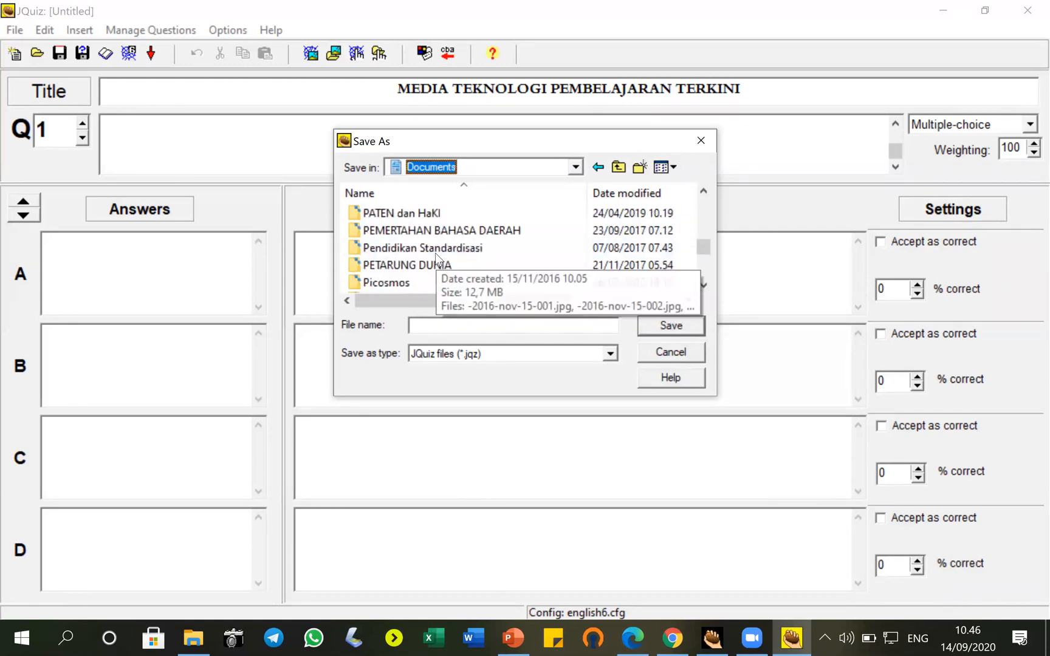
scroll(474, 229, down, 3)
scroll(474, 229, down, 1)
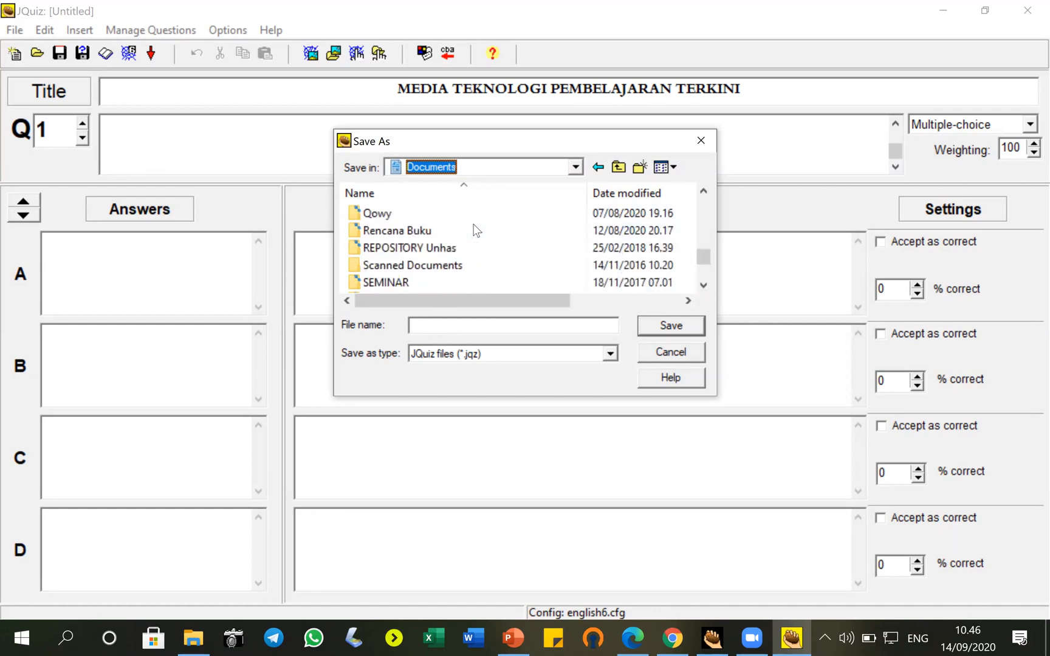
scroll(477, 233, up, 4)
scroll(480, 235, up, 2)
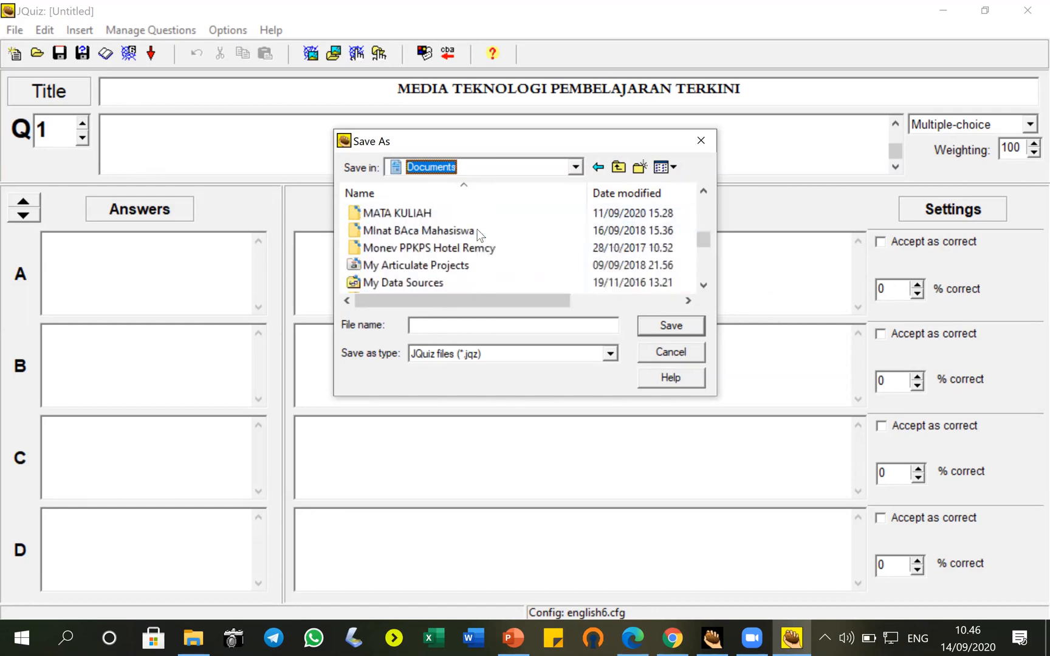
double_click(421, 260)
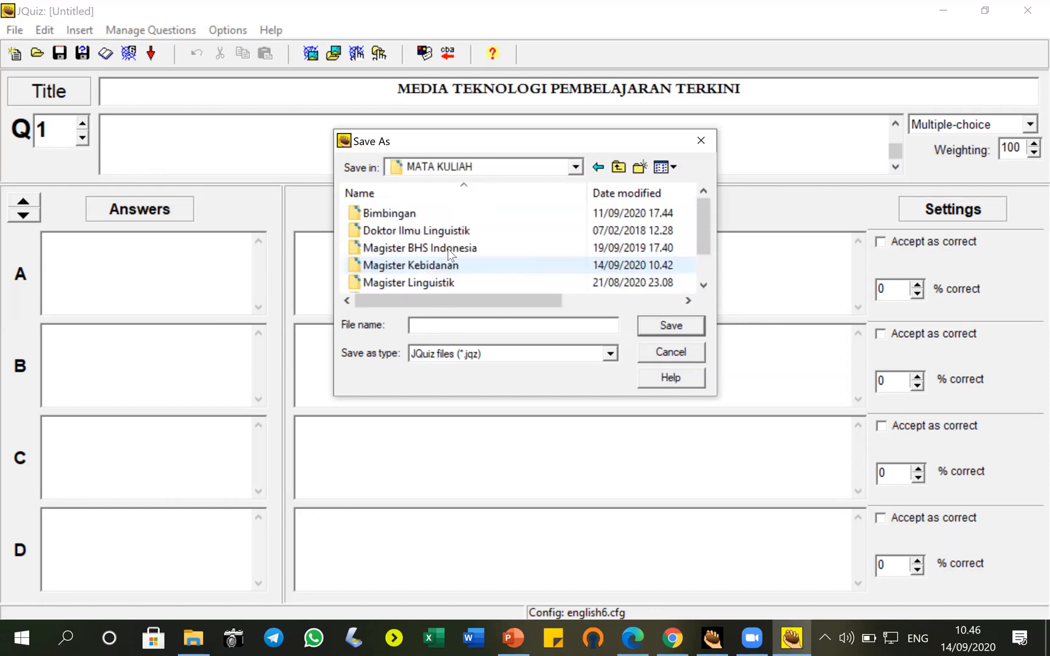
- Save the quiz as teknologi-terkini in the TEKNOLOGI TERKINI folder under Magister Kebidanan
double_click(421, 263)
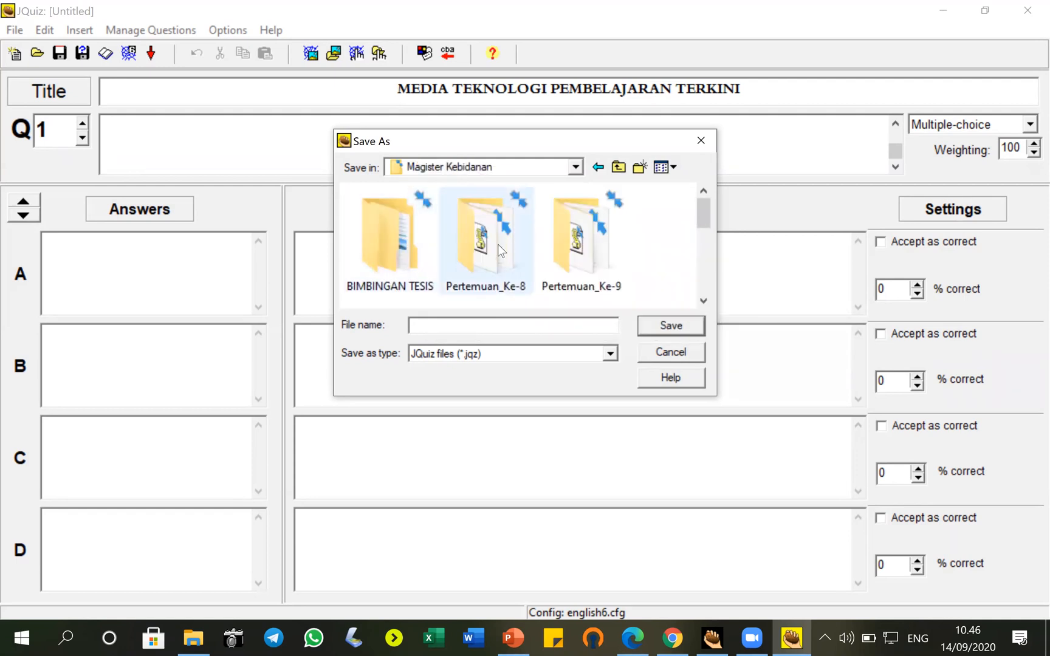
drag(703, 211, 720, 297)
double_click(389, 254)
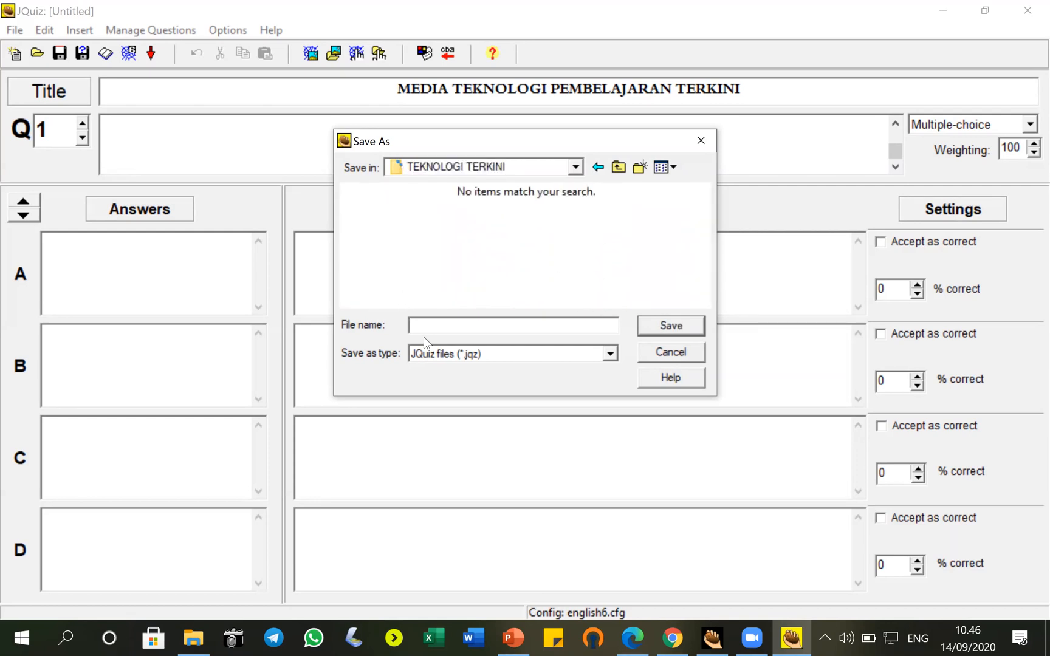
text(teknologi)
text( ter)
drag(485, 325, 399, 327)
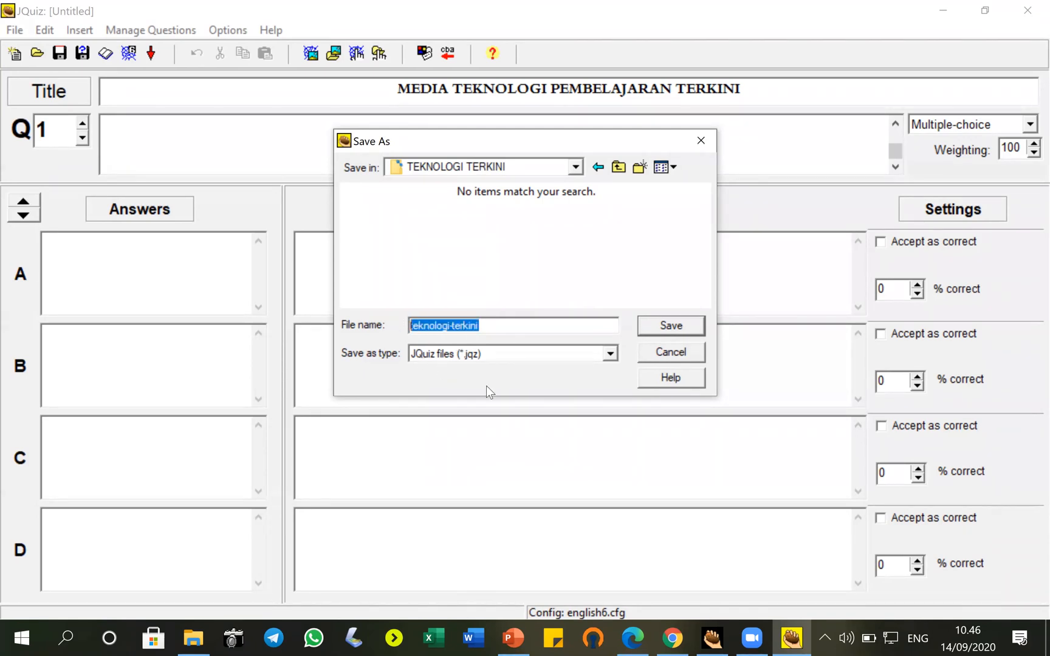
click(668, 329)
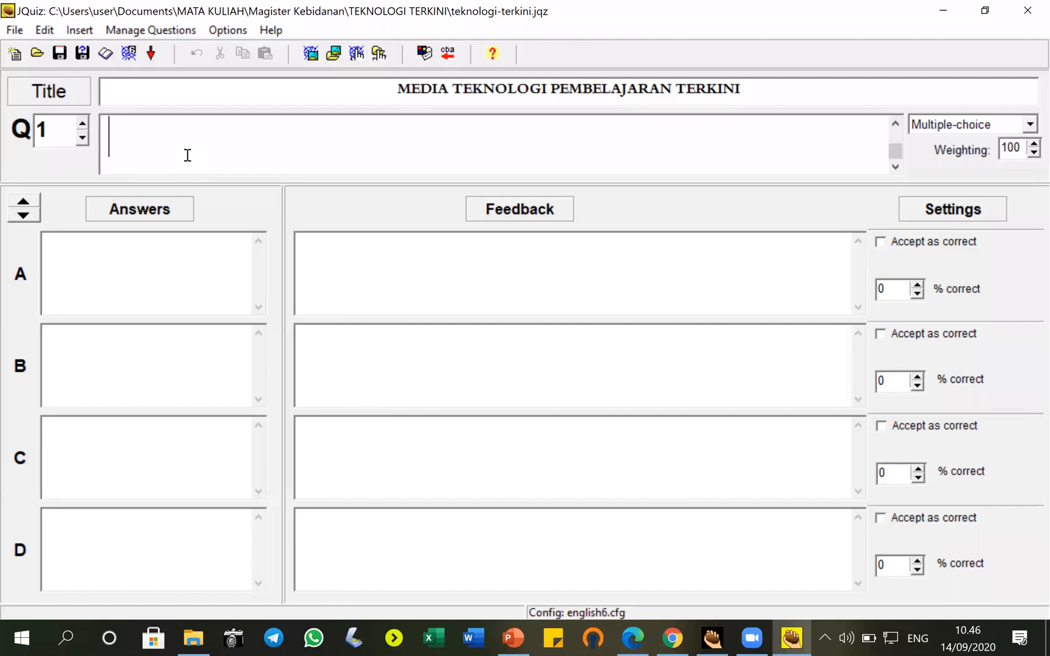
- Start inserting a picture from a local file below question 1 and browse to Documents > MATA KULIAH > Magister Kebidanan
click(77, 30)
mouse_move(116, 52)
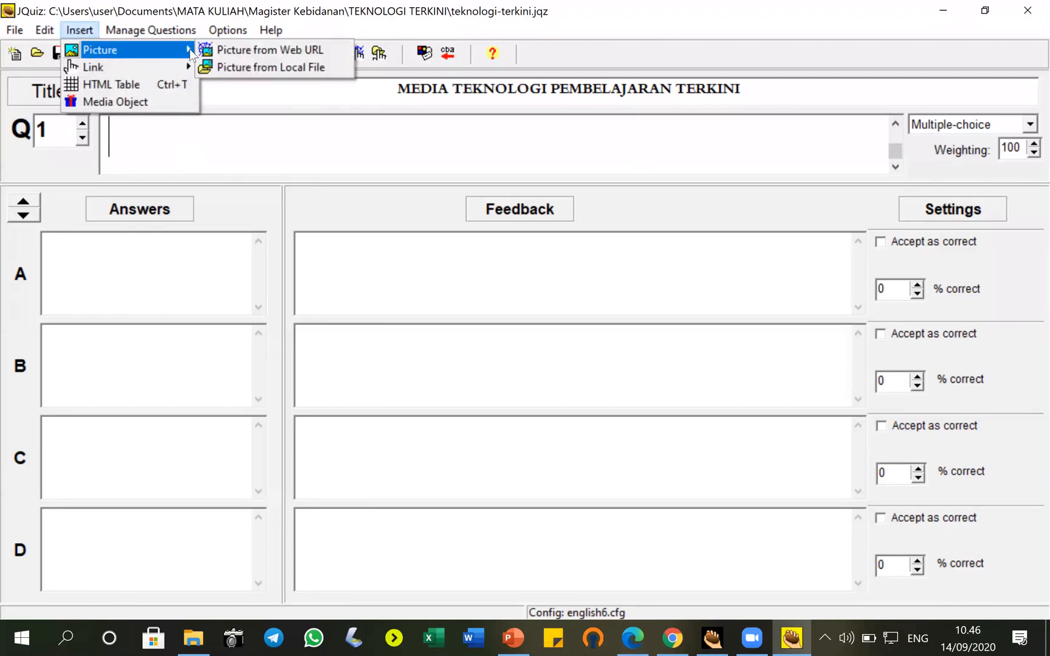
click(278, 66)
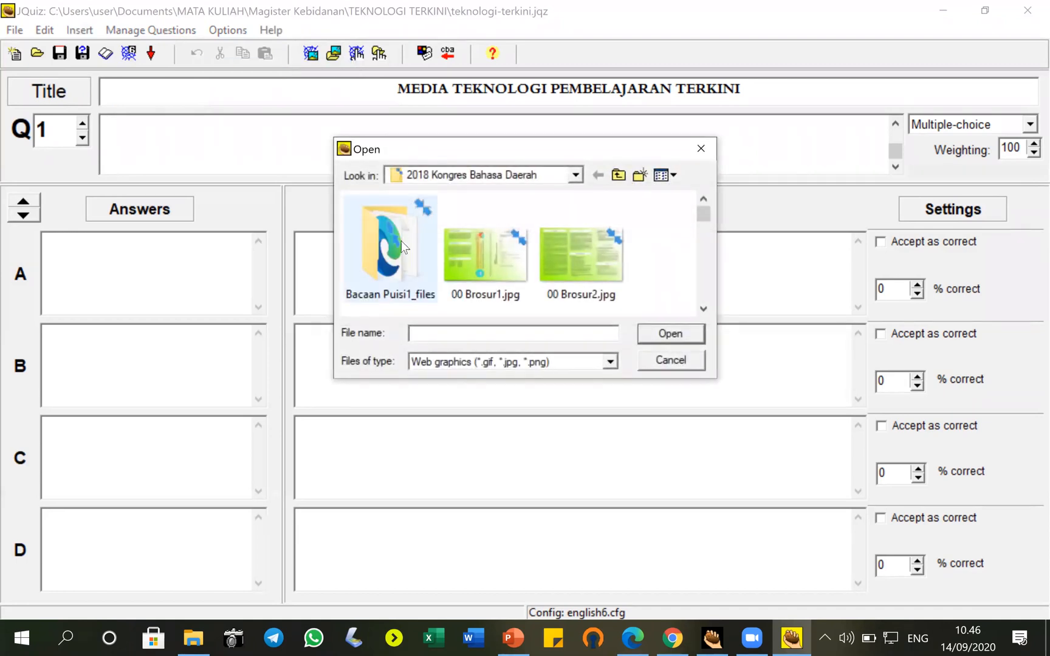
click(579, 173)
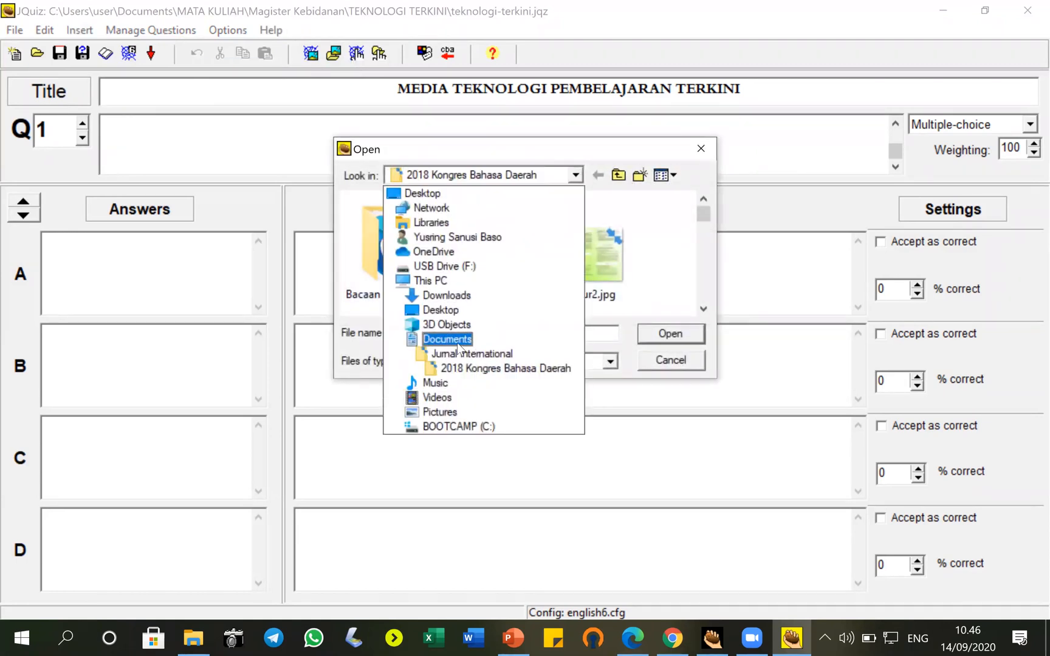
click(457, 339)
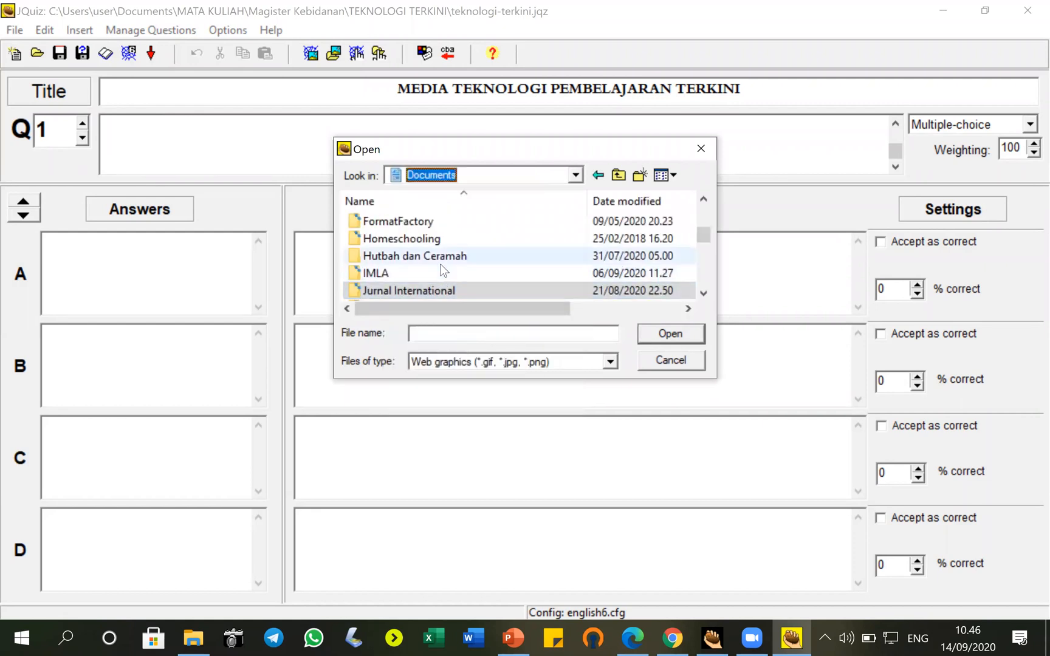
scroll(442, 270, down, 3)
scroll(425, 243, down, 3)
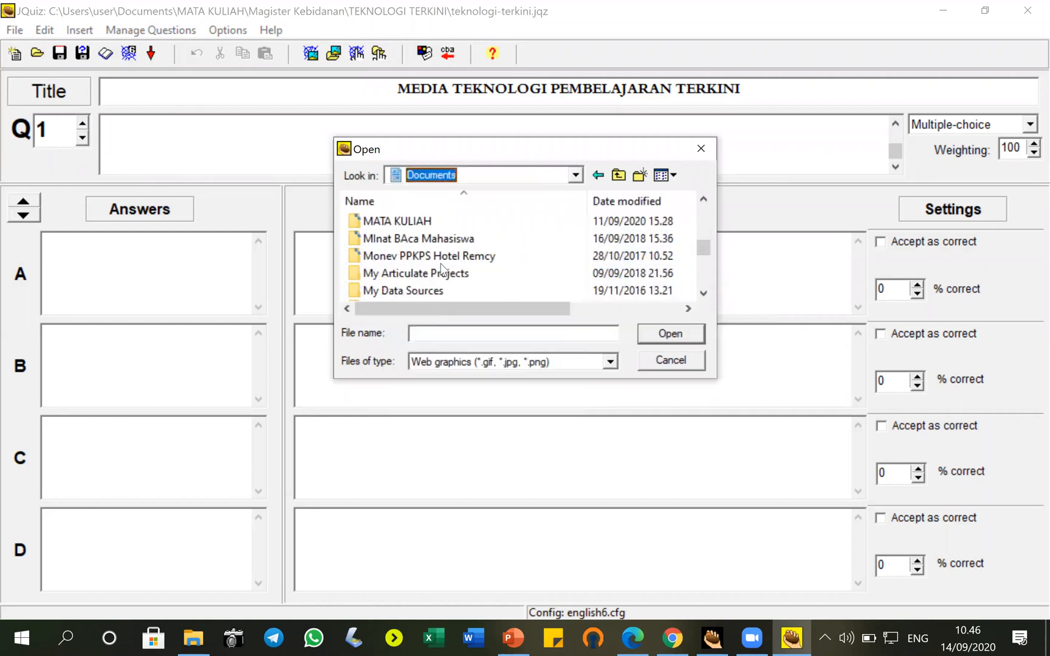
double_click(418, 221)
double_click(414, 272)
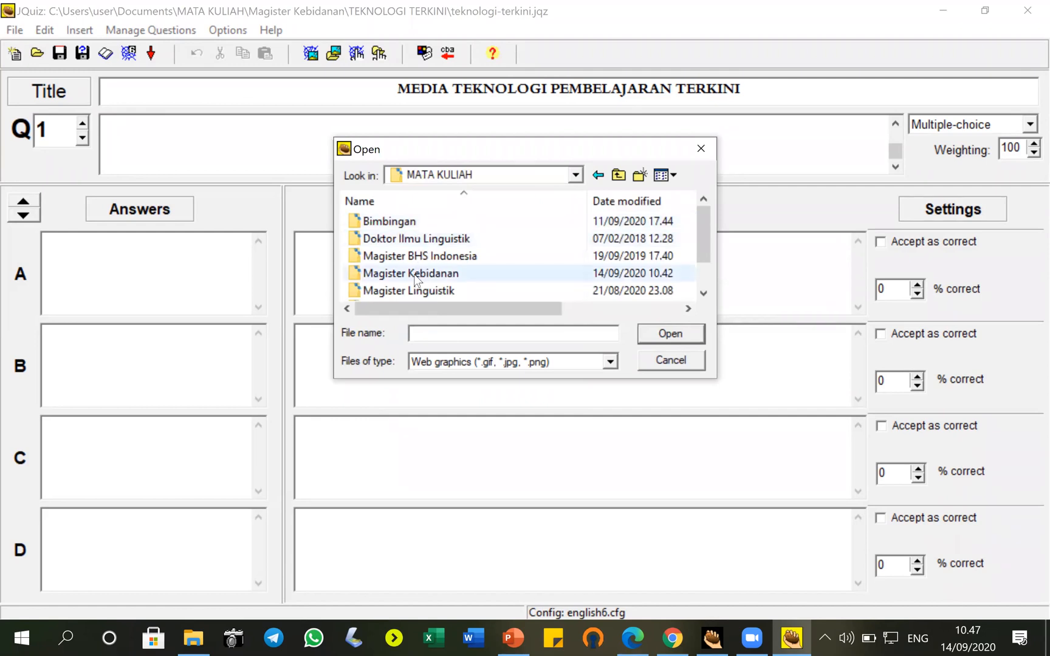
- Load internet.jpg from the TEKNOLOGI TERKINI folder as the question picture
click(703, 309)
click(703, 309)
click(703, 310)
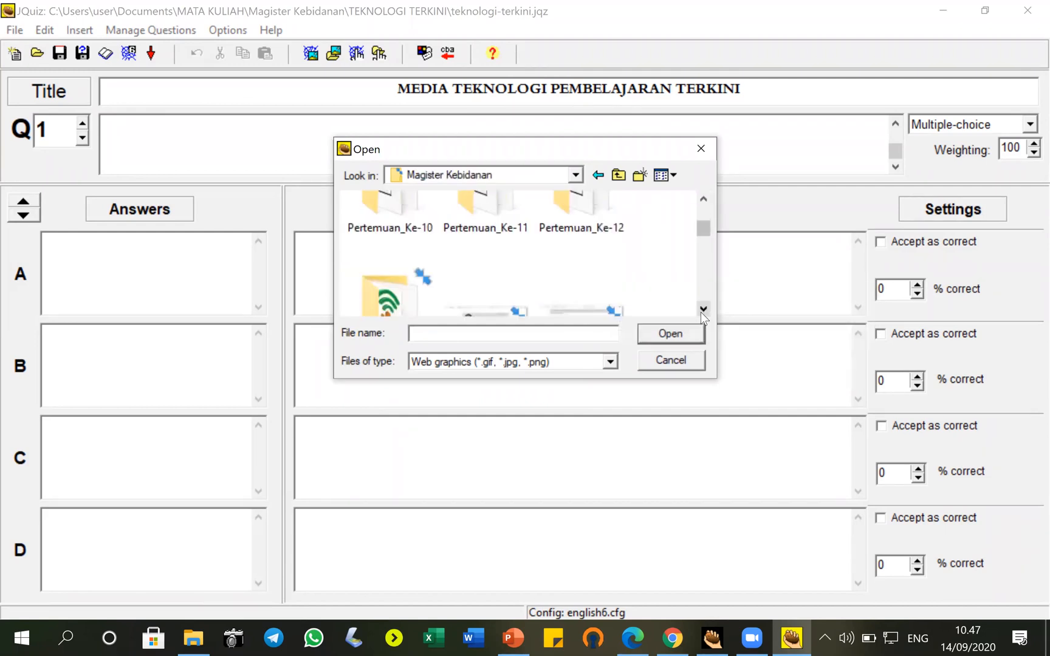
click(702, 309)
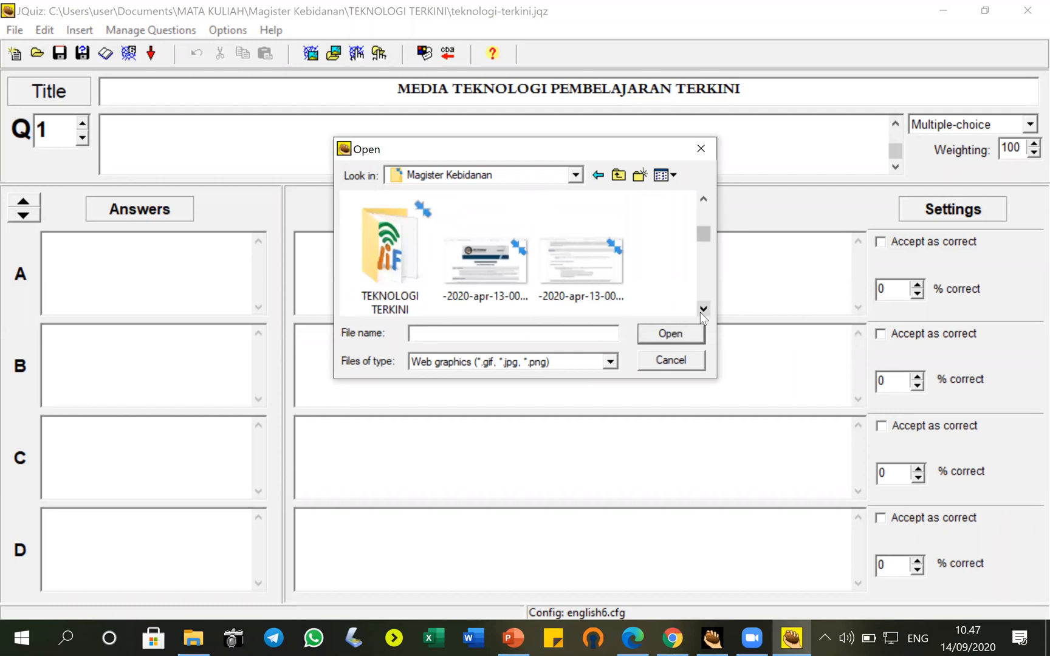
double_click(387, 252)
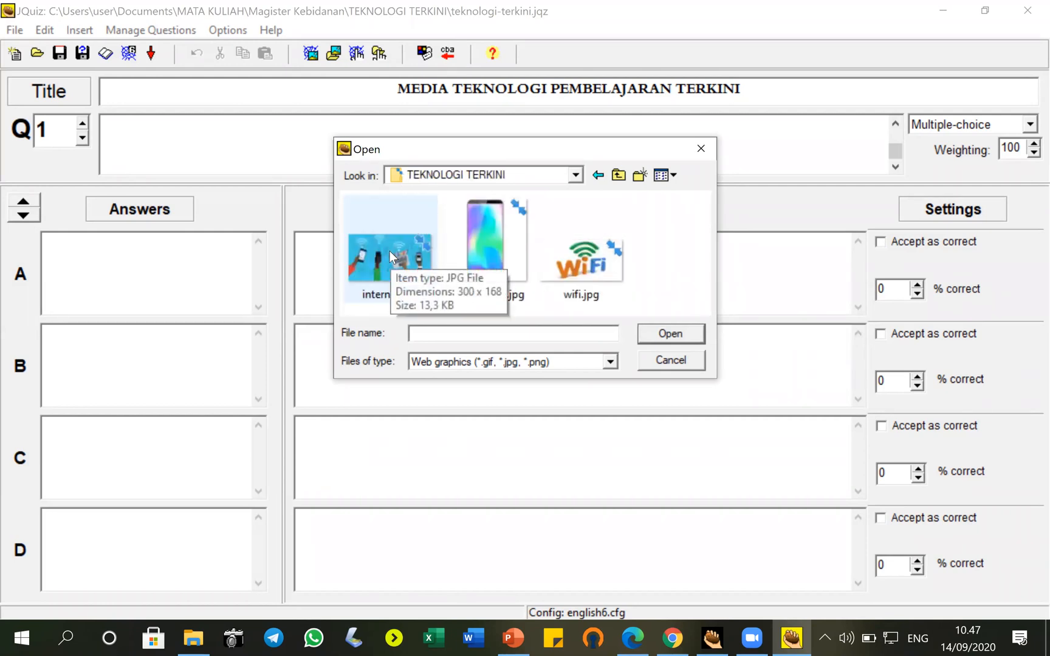
click(390, 251)
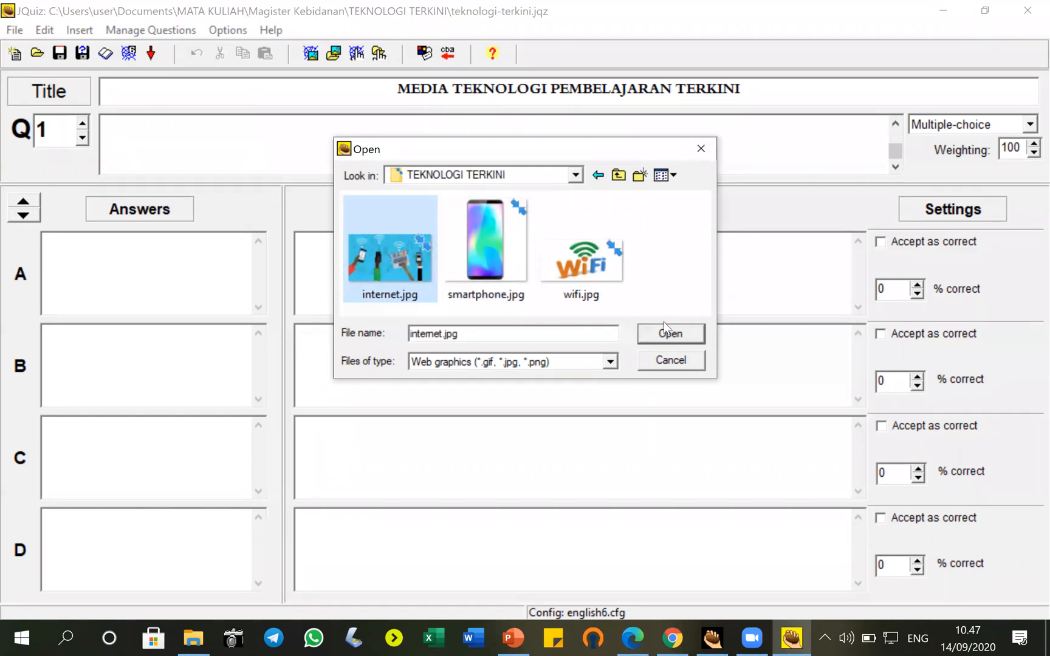
click(665, 338)
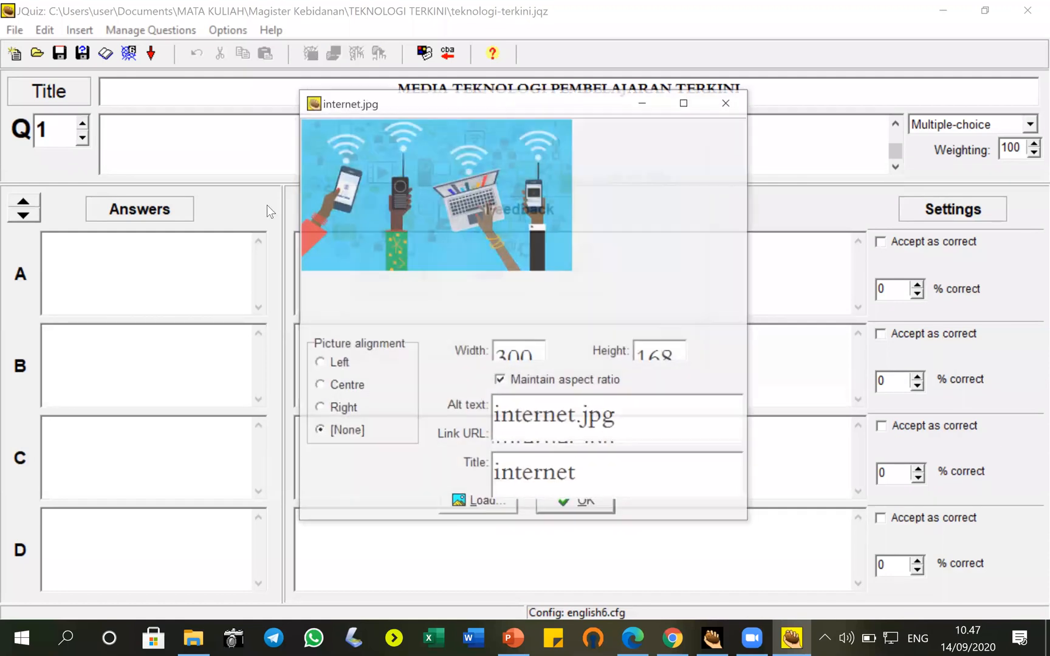
- Set the internet picture's width to 100 with right alignment and insert it into question 1
double_click(518, 357)
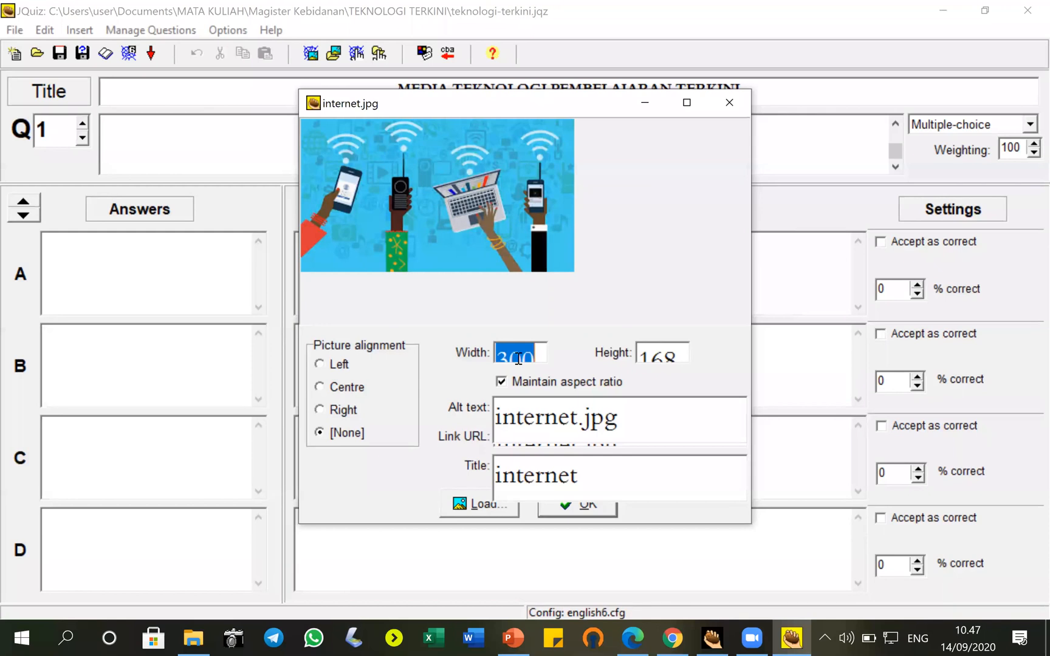
text(100)
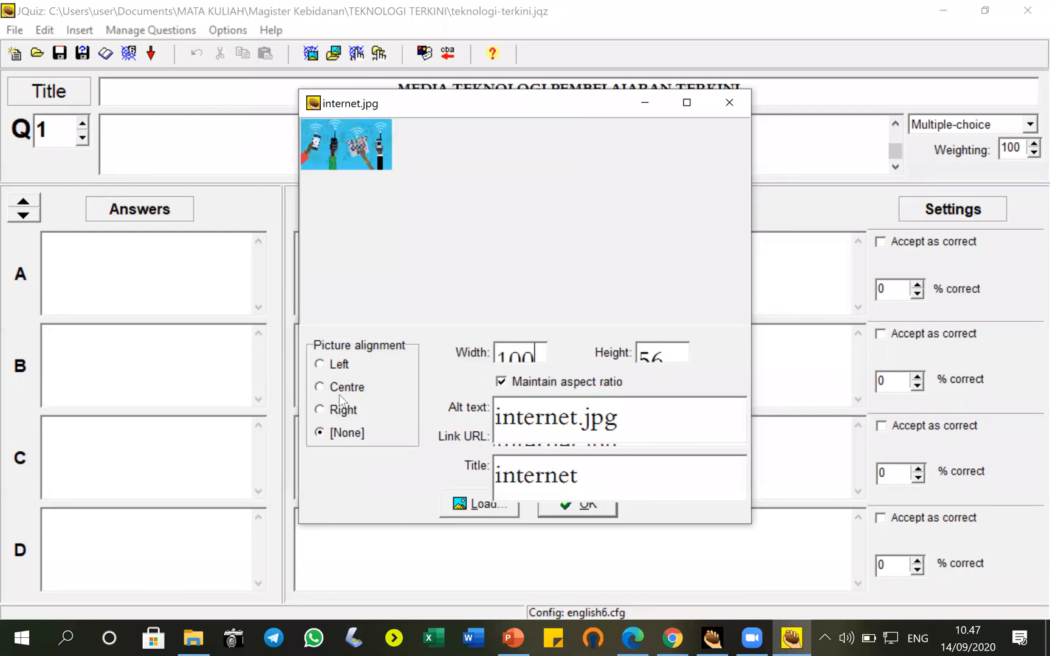
click(320, 410)
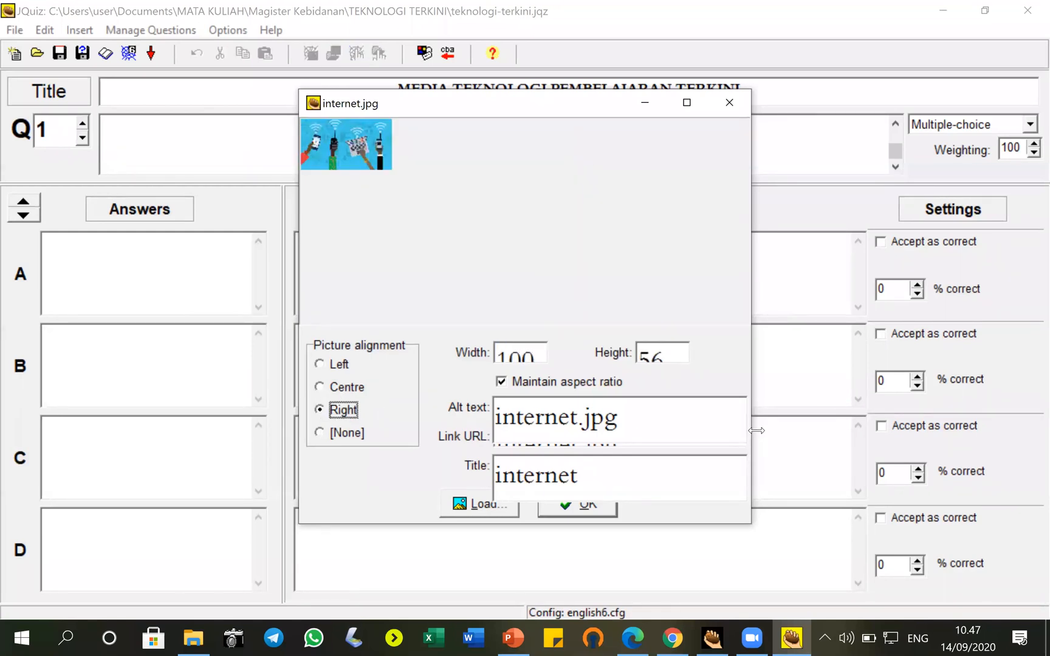
click(320, 411)
click(565, 509)
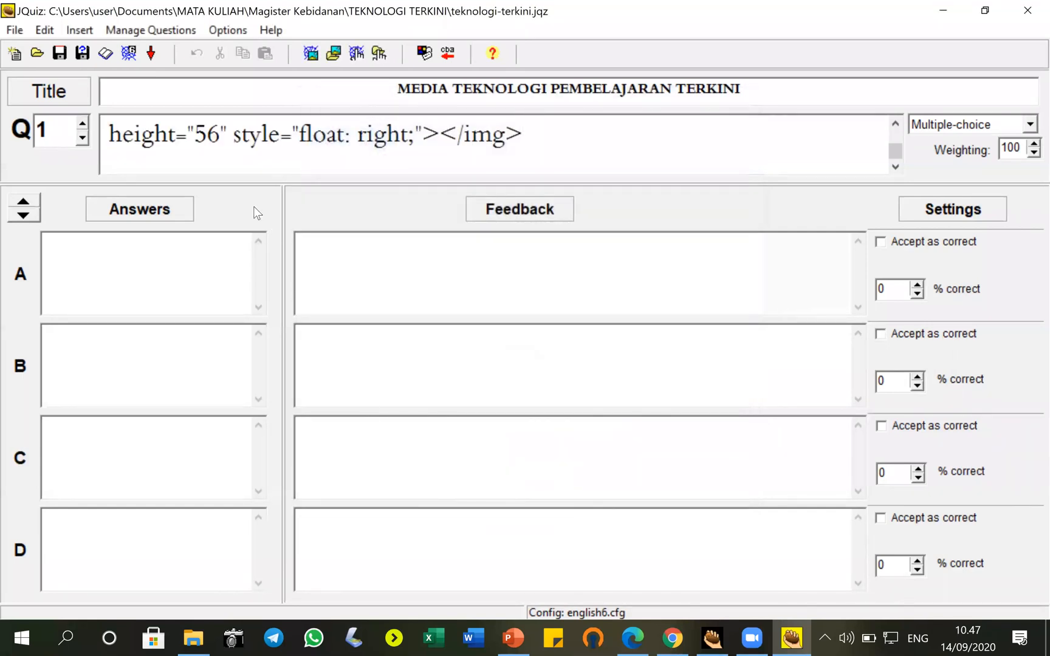
- Replace the question 1 sentence above the picture code with "Gambar berikut menunjukkan ....."
click(232, 152)
key(Up)
key(Up)
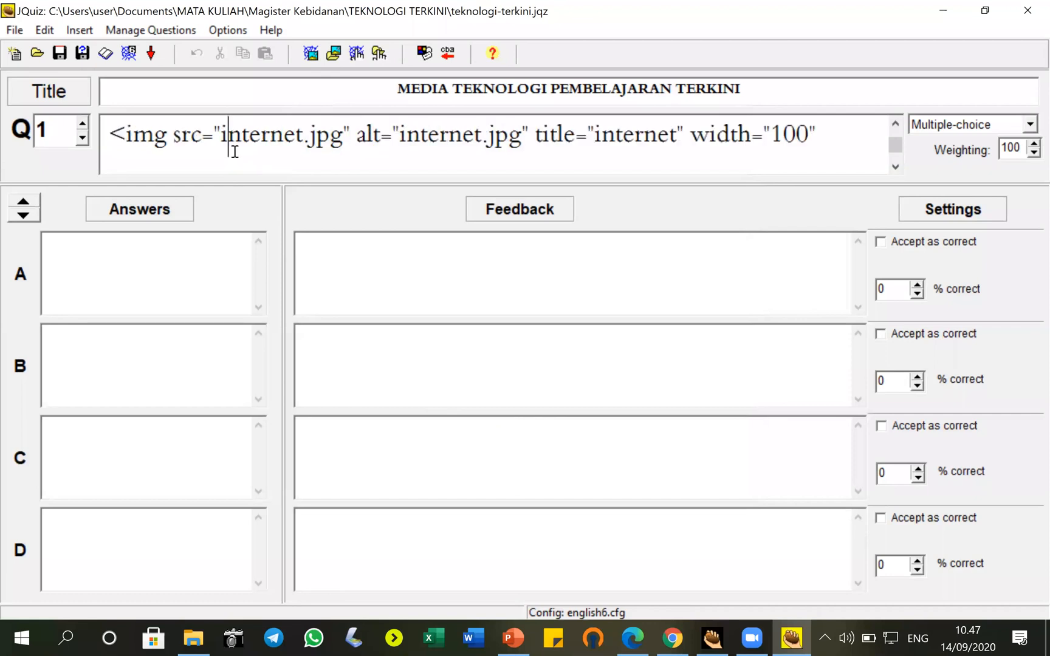
key(Left)
key(Left)
key(Left)
key(Left)
key(Left)
key(Left)
key(Left)
key(Left)
key(Left)
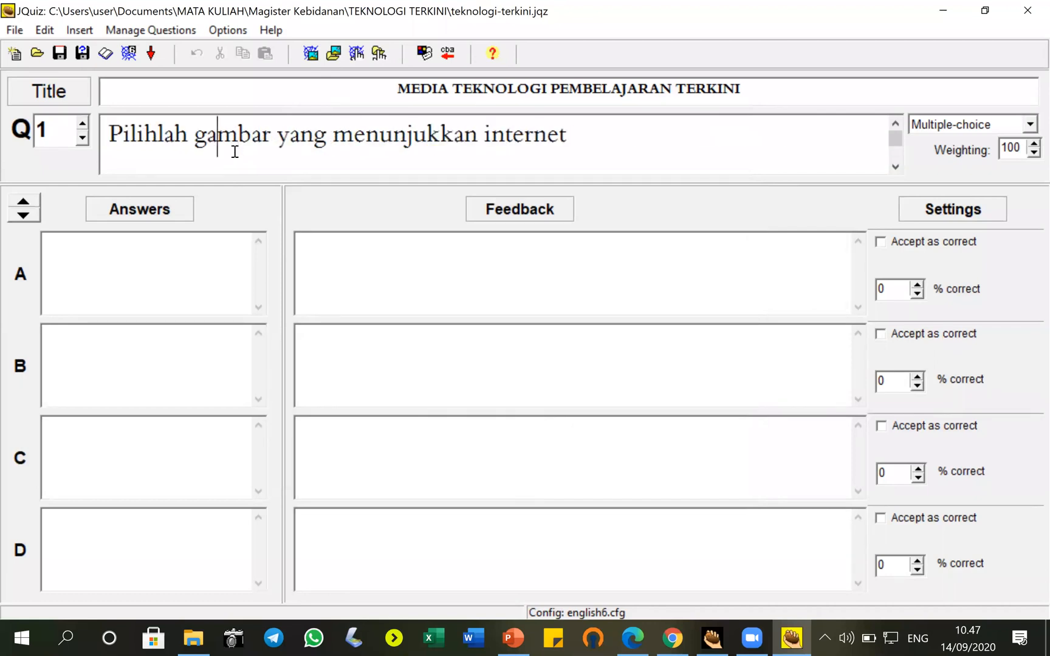
key(Left)
key(Left)
key(Left)
key(shift+Right)
key(shift+Right)
key(shift+Right)
key(shift+Right)
key(shift+Right)
key(shift+Right)
key(shift+Right)
key(shift+Right)
key(shift+Right)
key(shift+Right)
key(shift+Right)
key(shift+Right)
key(shift+Right)
key(shift+Right)
key(shift+Right)
key(shift+Right)
key(shift+Right)
key(shift+Right)
key(shift+Right)
key(shift+Right)
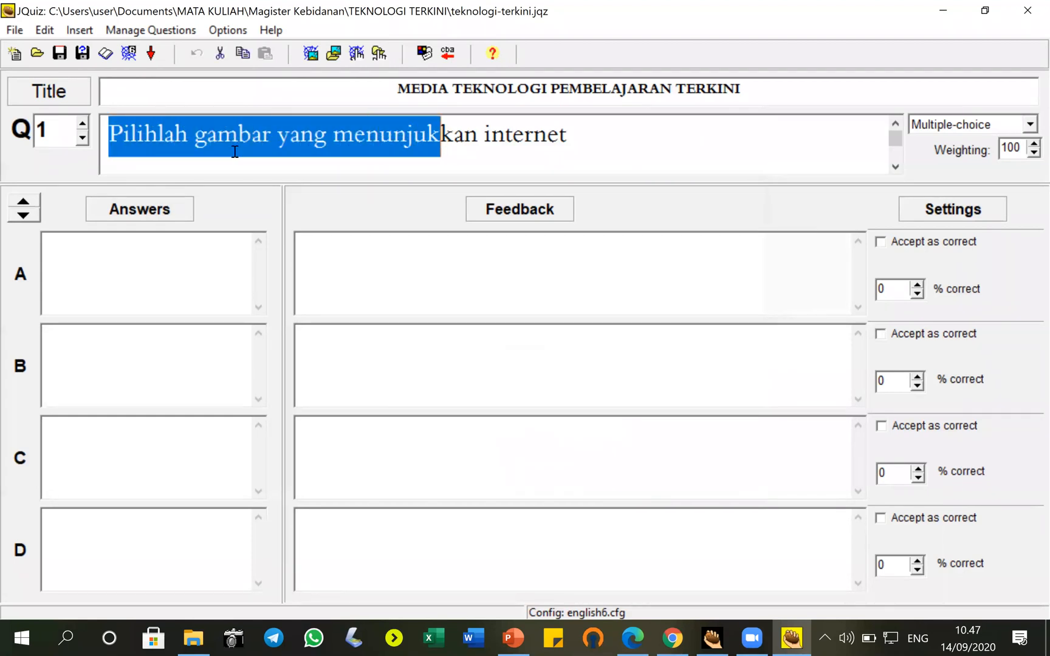
key(shift+Right)
key(shift+Right)
key(shift+Right)
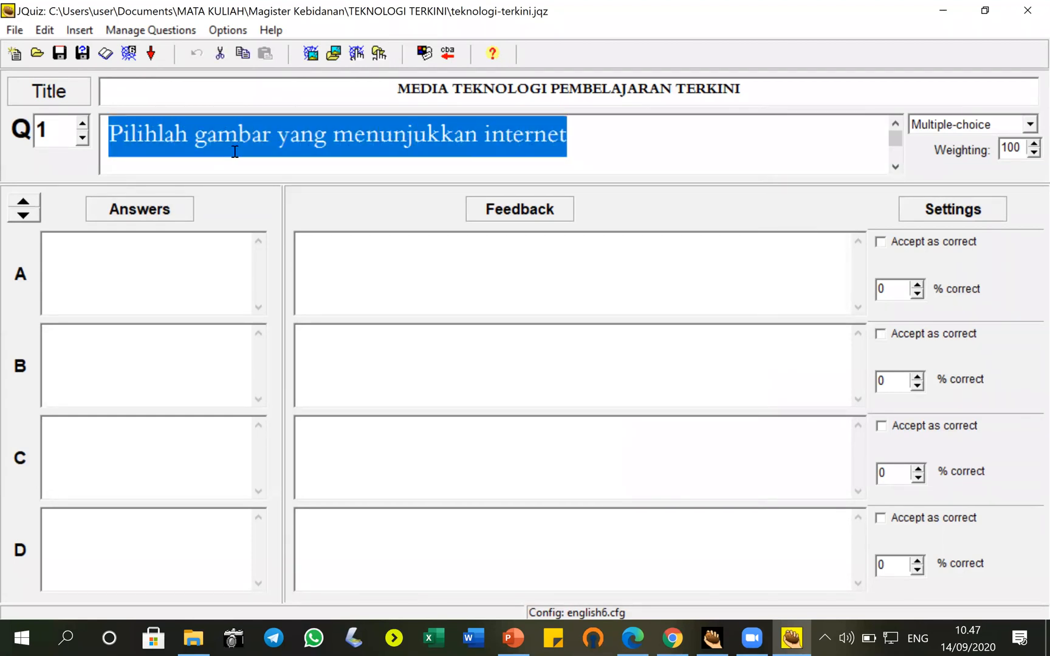
text(Gambar b)
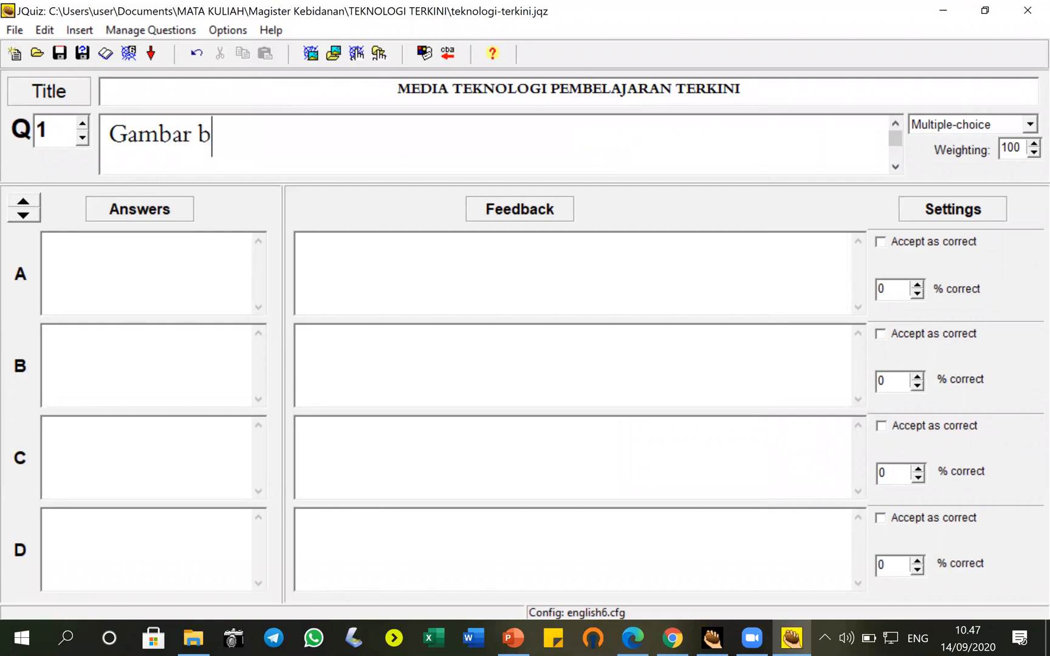
text(erikut menunu)
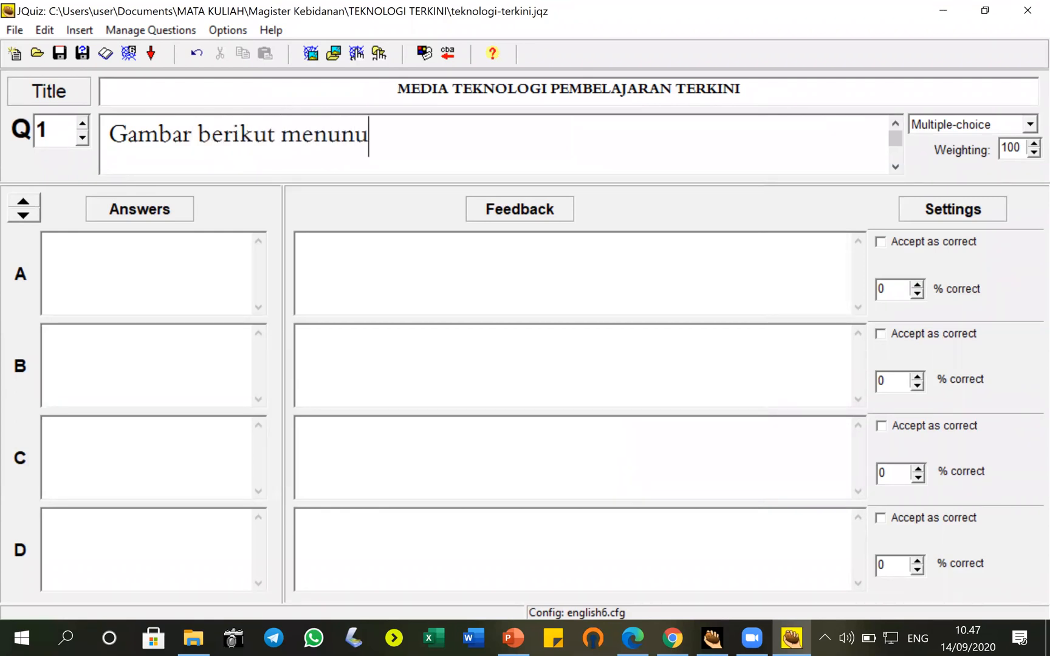
key(BackSpace)
text(jukkan .....)
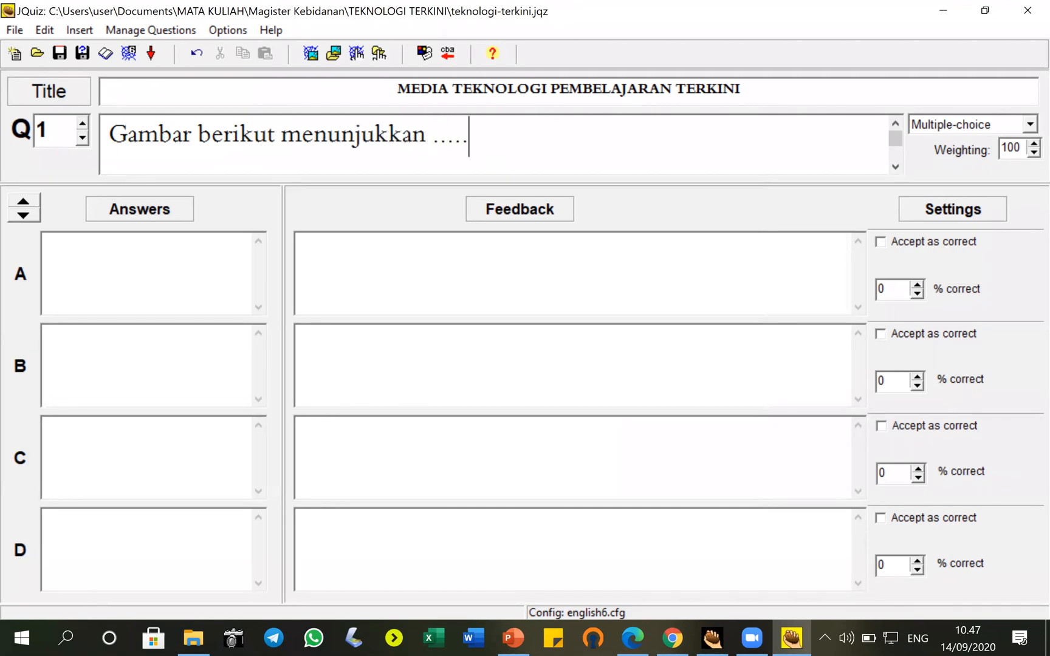
- Fill in answers A "Internet", B "Wifi" and C "Smartphone", and accept answer A as correct
click(131, 290)
text(Inten)
text(n)
key(BackSpace)
key(BackSpace)
text(rnet)
click(107, 359)
text(Wifi)
click(116, 458)
text(Smar)
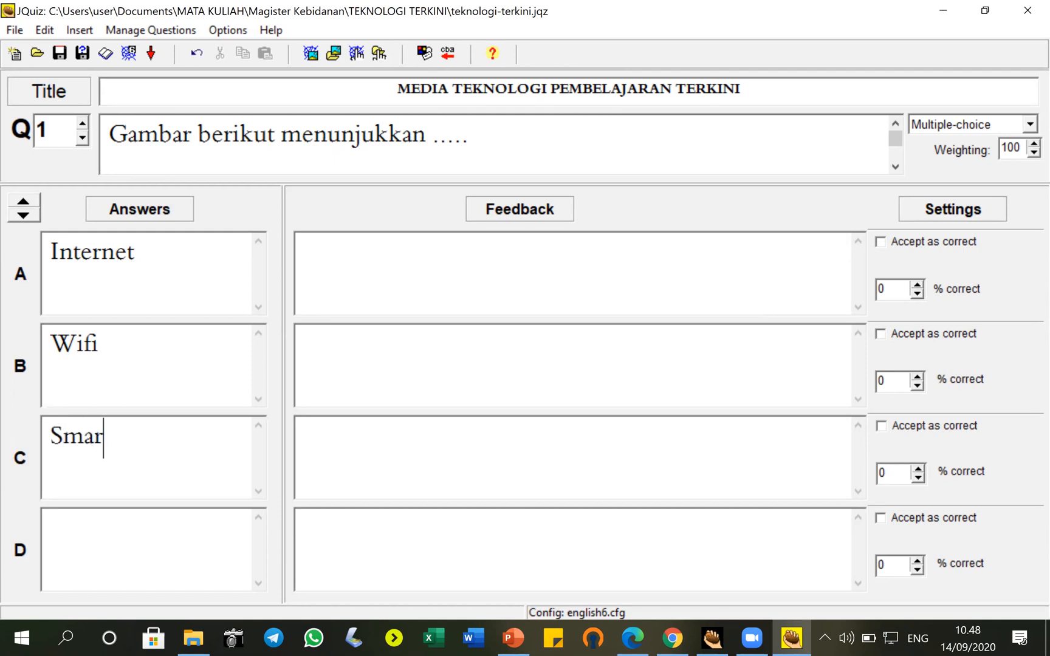
text(tphone)
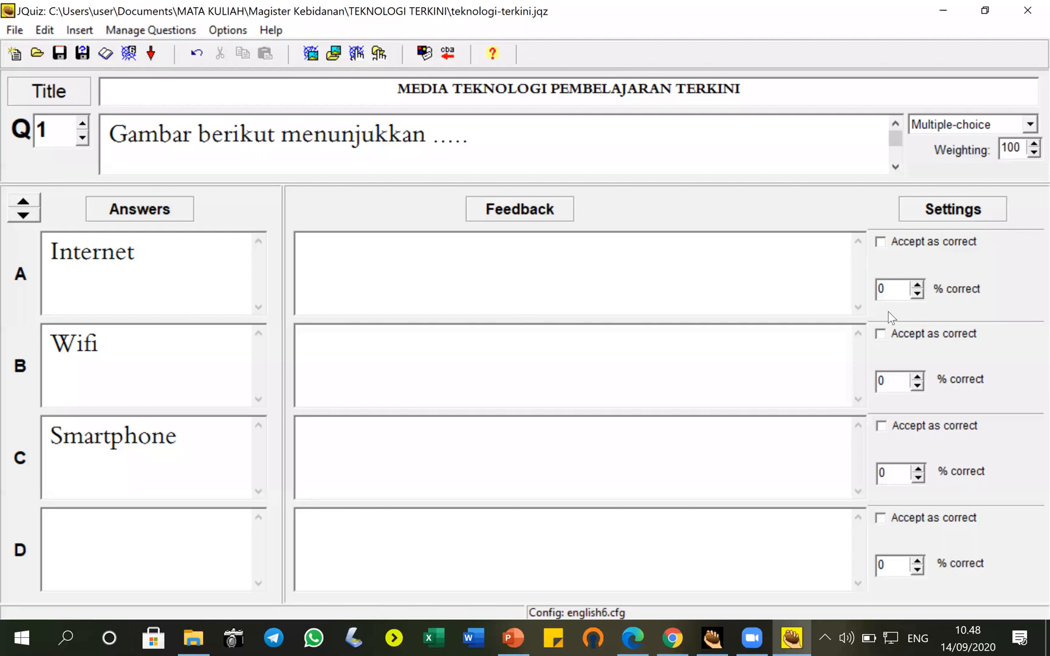
click(882, 243)
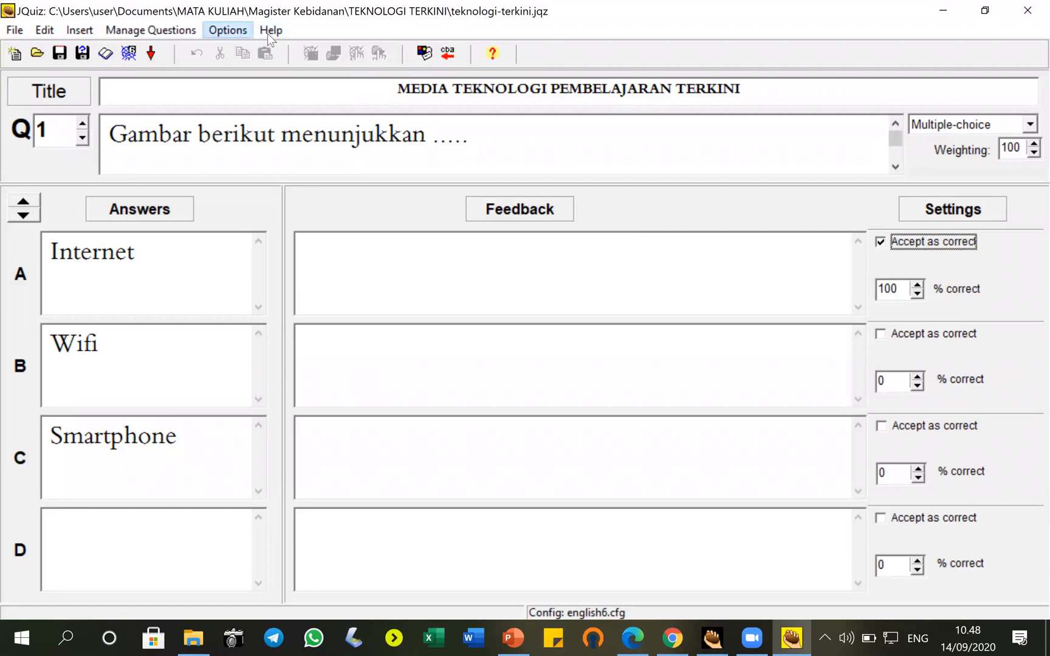
- Switch the quiz editor to beginner mode and back to advanced mode
click(228, 30)
mouse_move(319, 53)
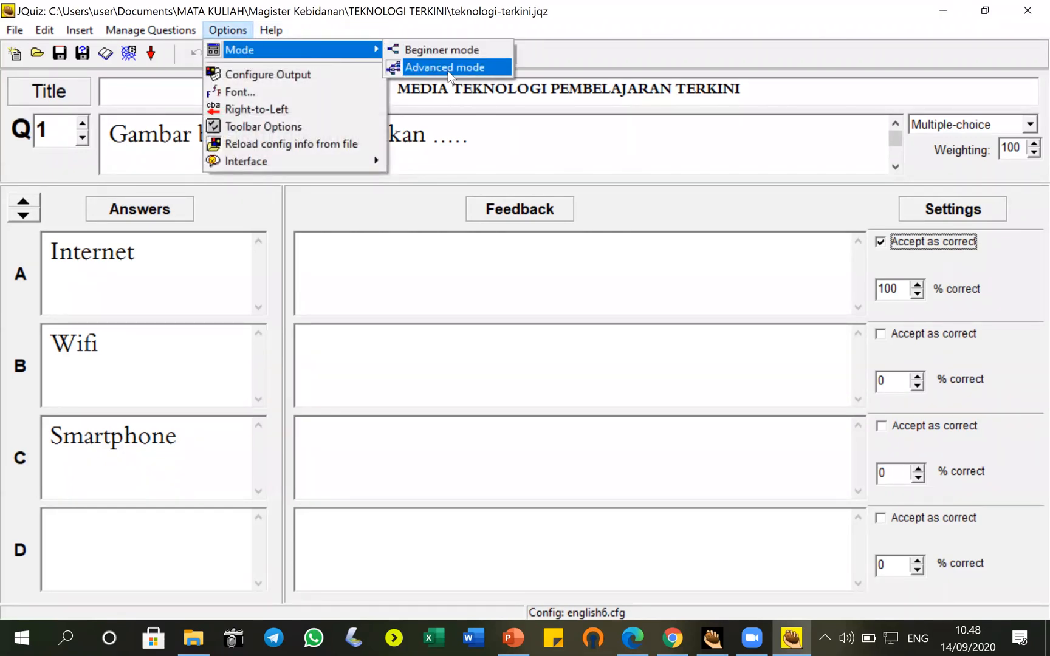
click(446, 48)
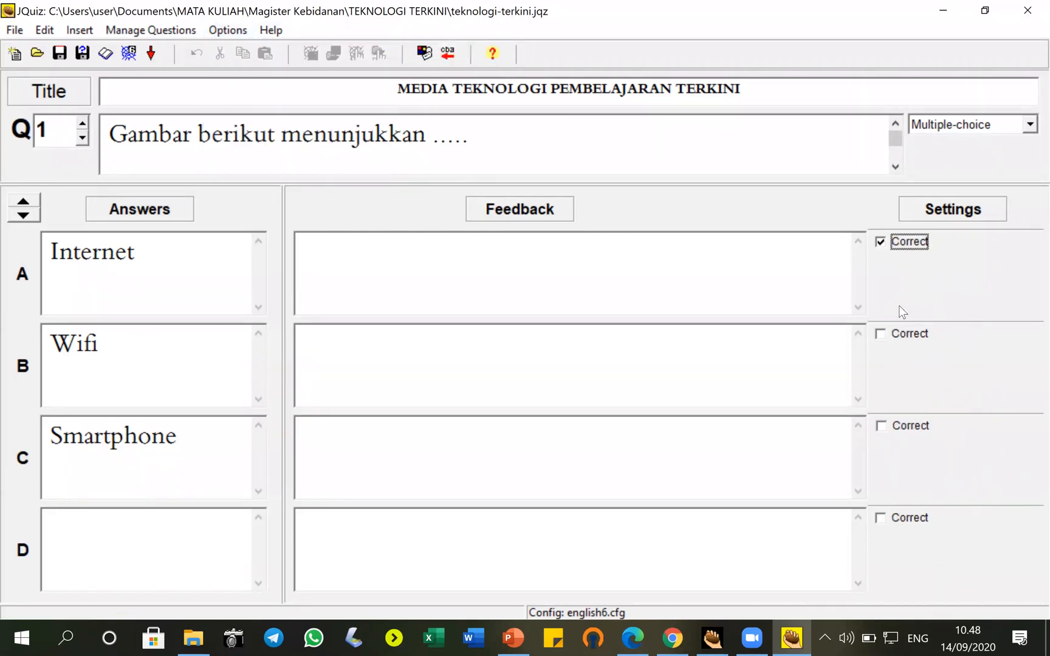
click(289, 30)
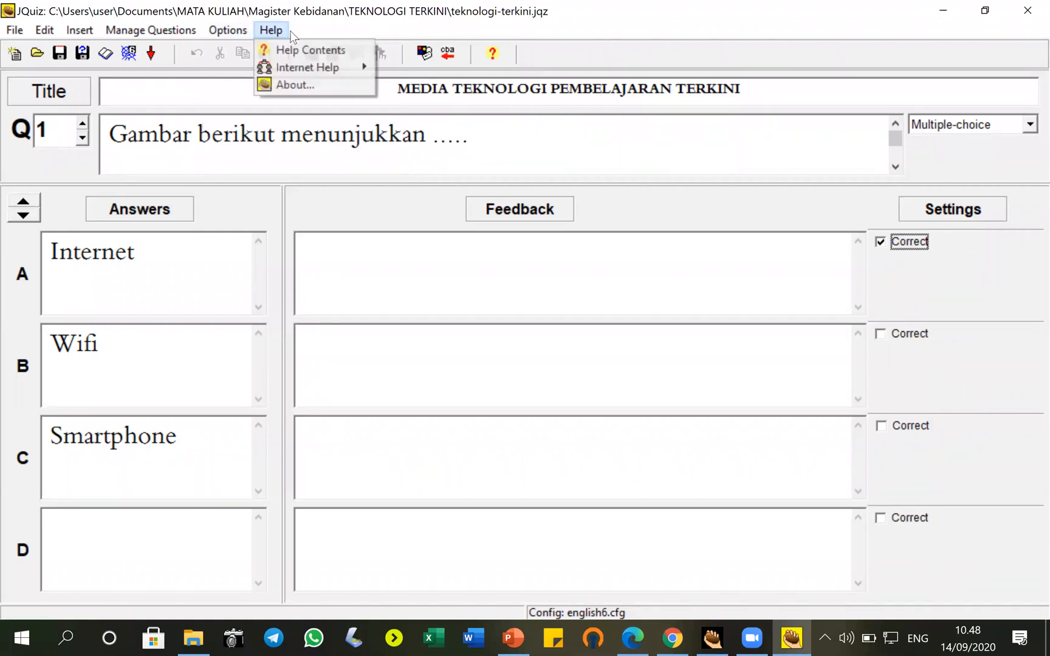
mouse_move(237, 36)
mouse_move(344, 55)
click(437, 66)
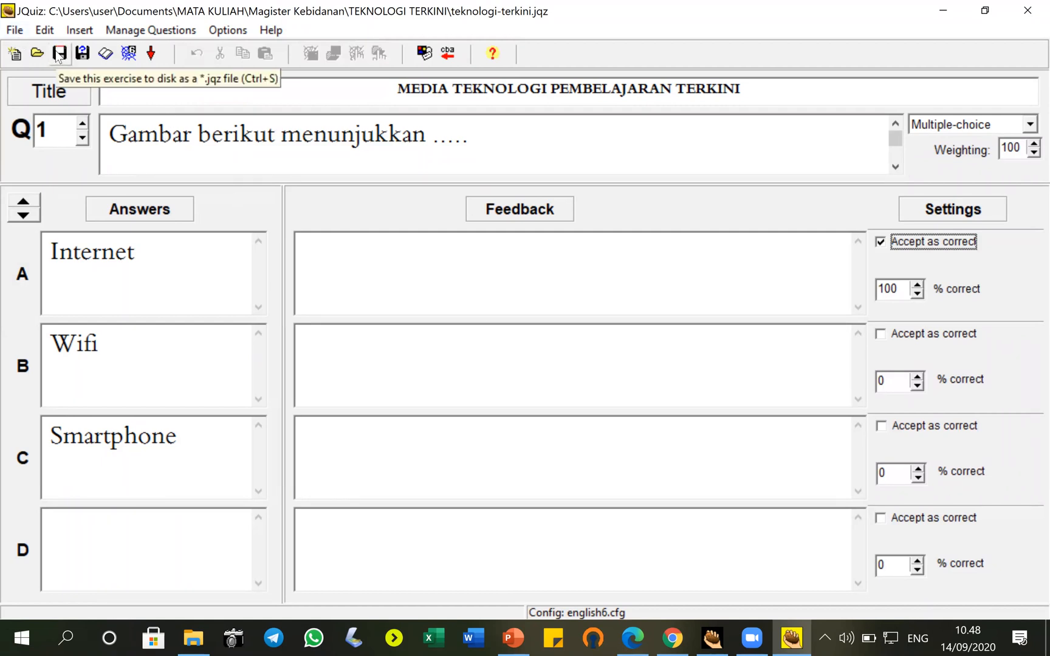
- Export the quiz as the web page teknologi-terkini.htm in the TEKNOLOGI TERKINI folder and view it in the browser
click(129, 53)
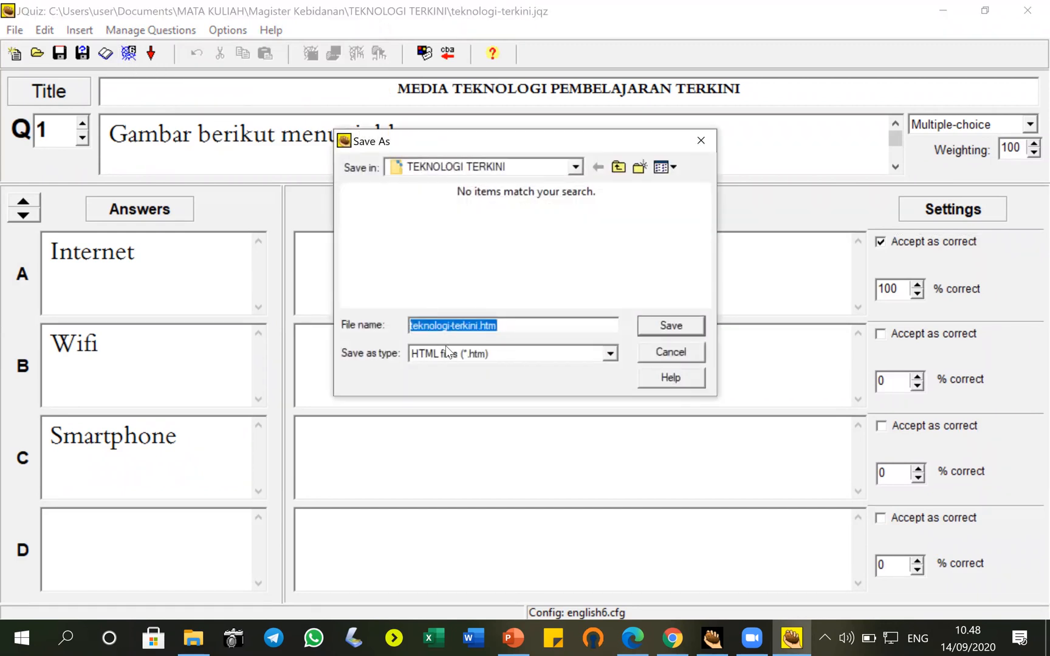
click(670, 327)
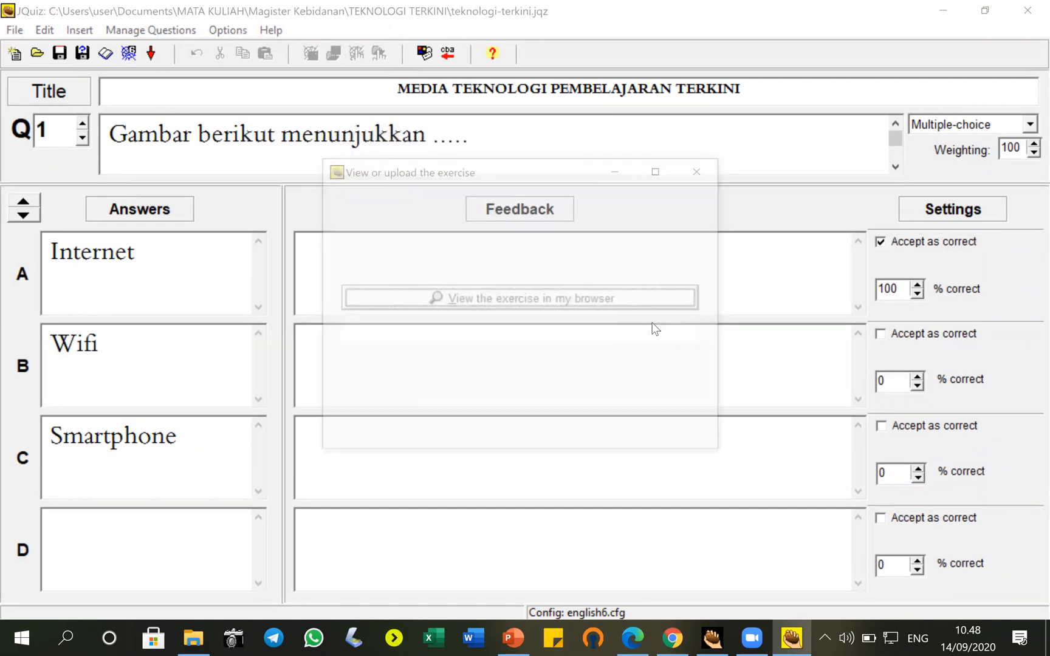
click(534, 304)
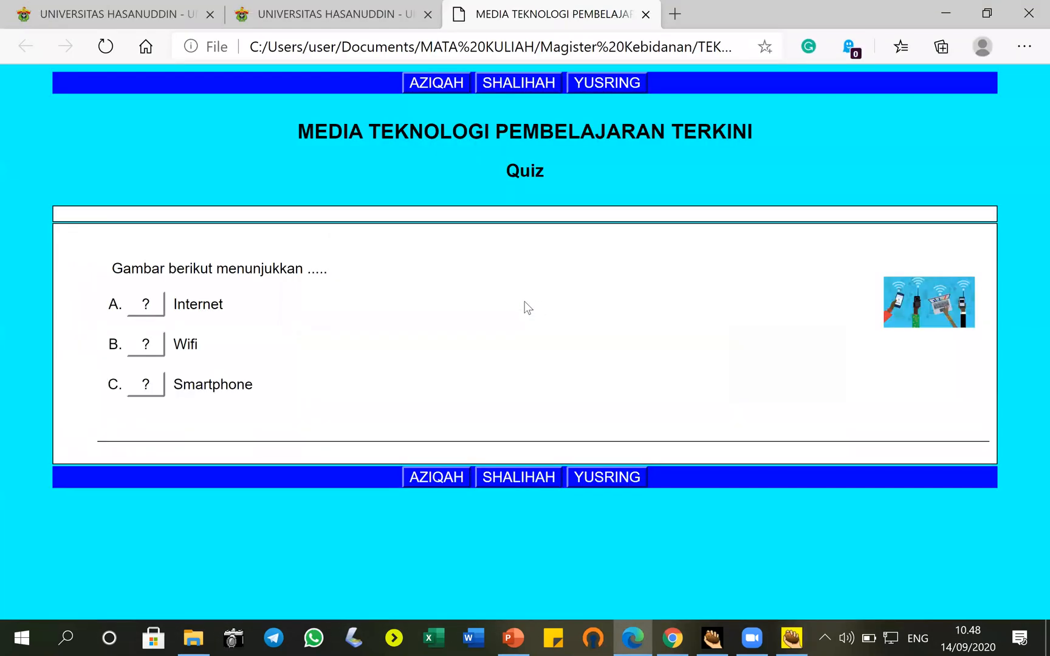